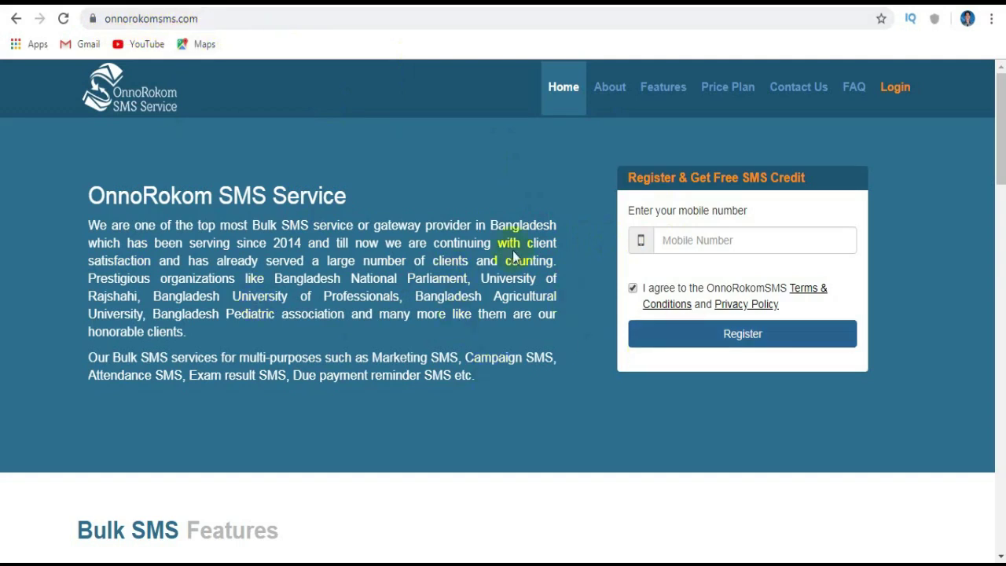
Step: Open the Client Panel login page, where the saved mobile number and password are prefilled
click(706, 244)
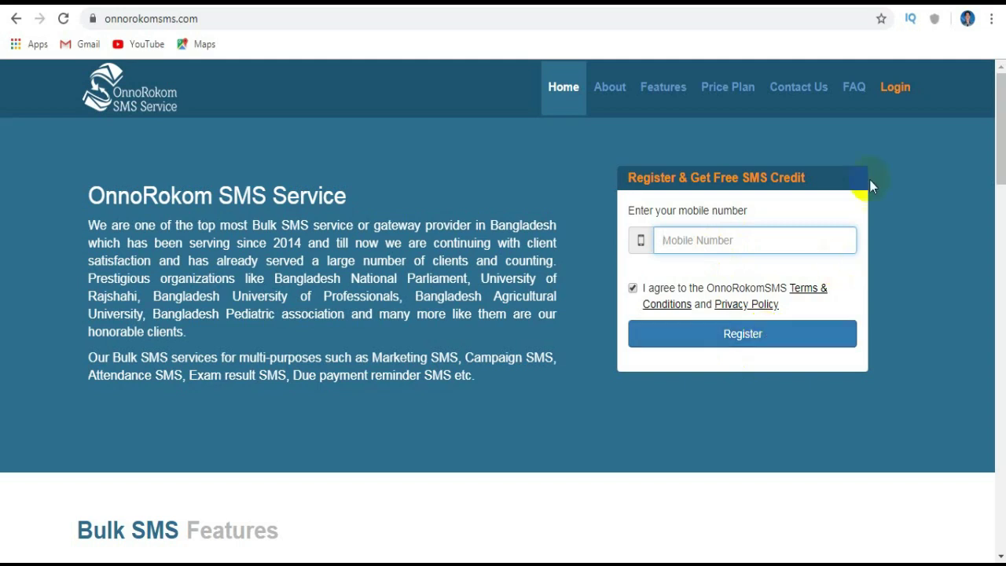
click(897, 89)
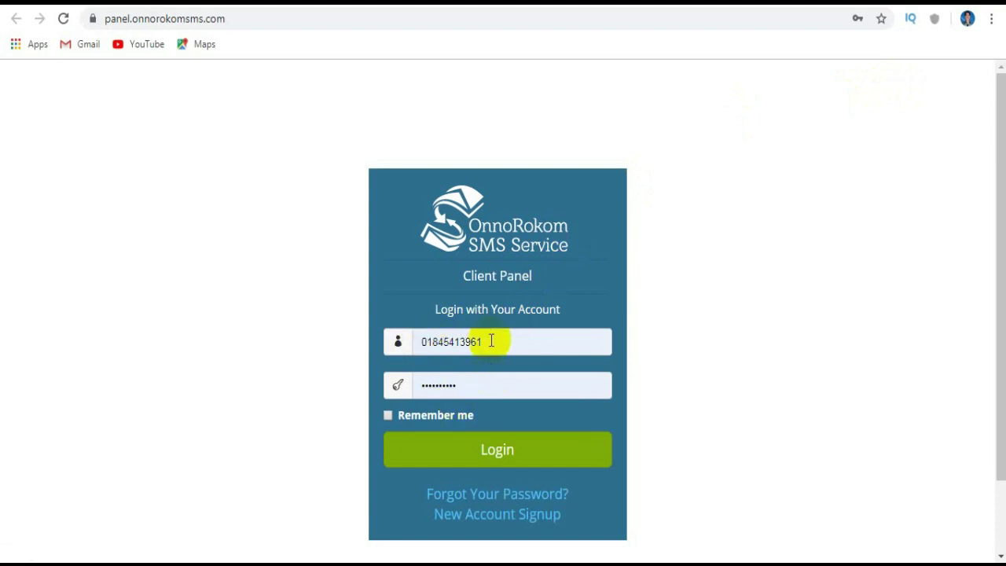
Step: Log in to reach the client dashboard showing a 1.60 BDT balance
click(512, 452)
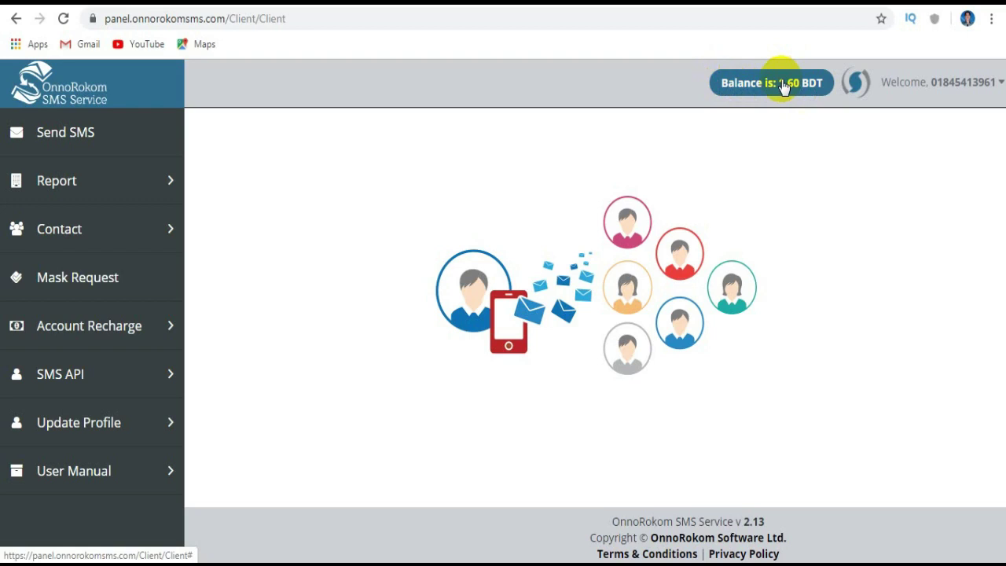
Step: Go to Send SMS to bring up the Number SMS form of the SMS Sending Panel
click(85, 135)
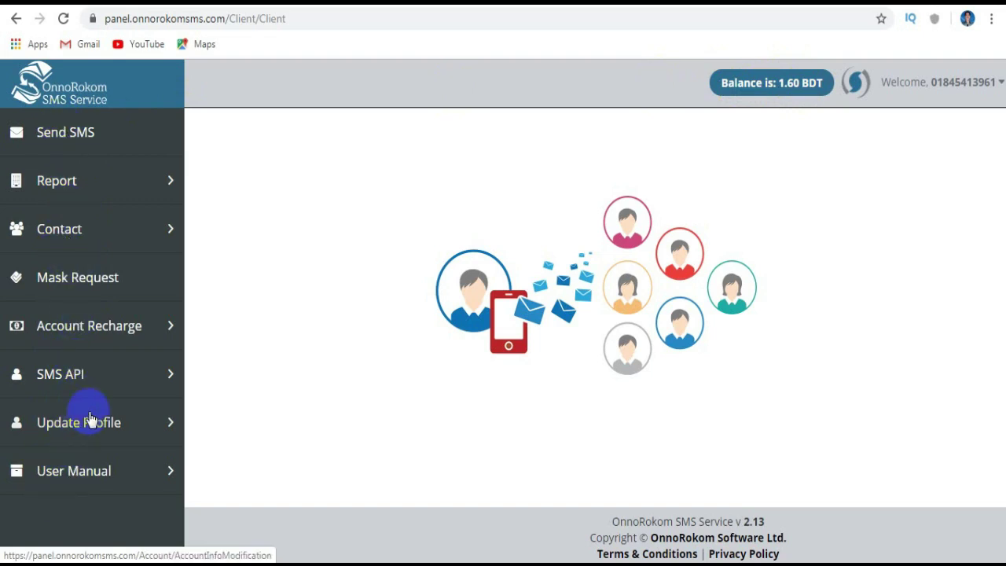
click(80, 140)
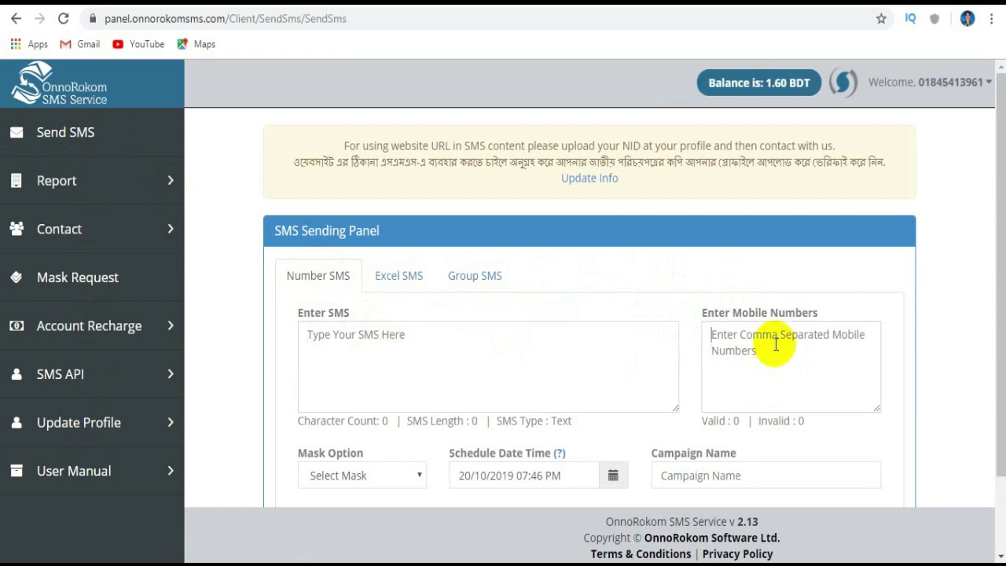
Step: Enter the test message 'fdgfthgjgh' and recipient number '01' in the Number SMS form
click(308, 336)
text(fdgfthgjgh)
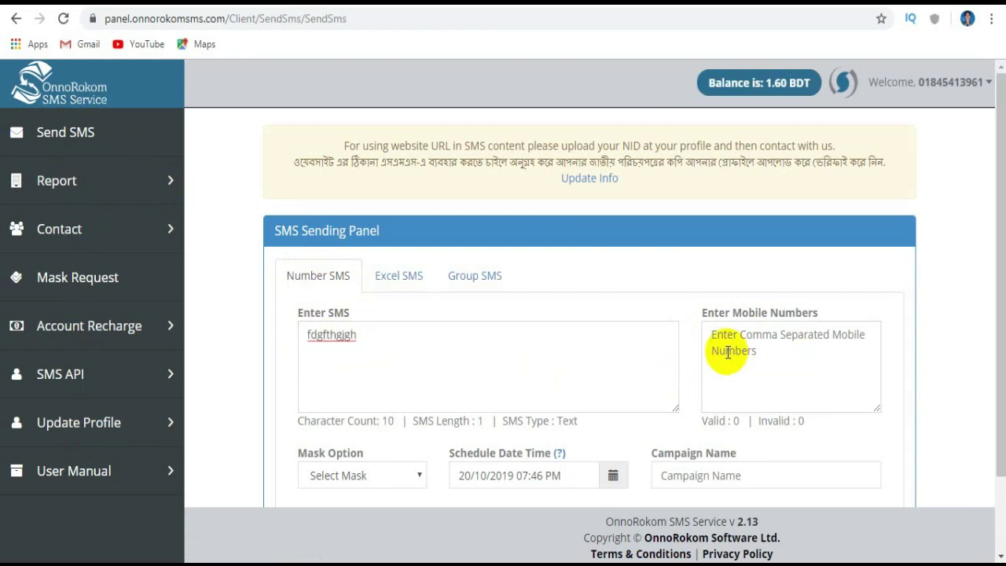
click(728, 353)
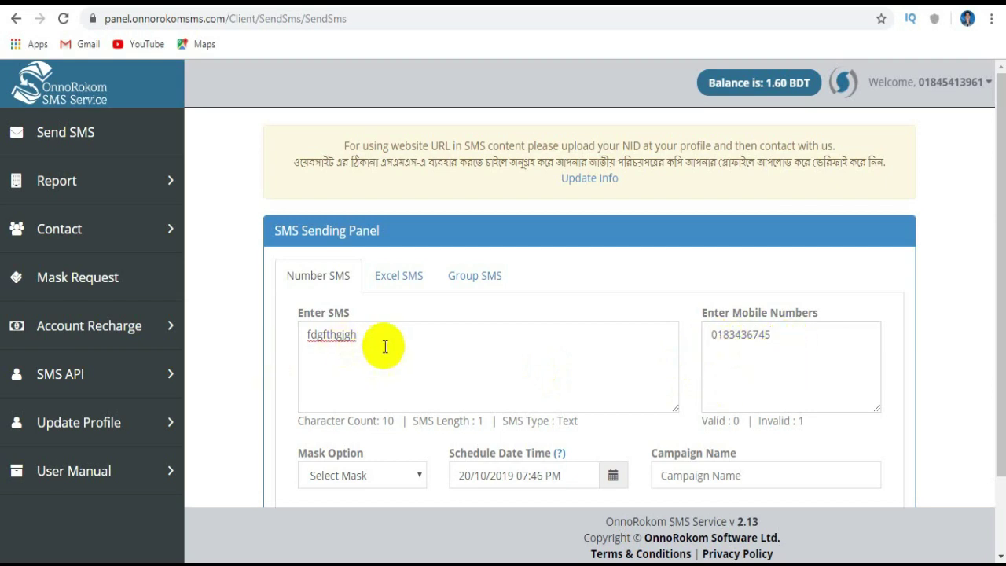
drag(360, 338, 218, 326)
click(440, 371)
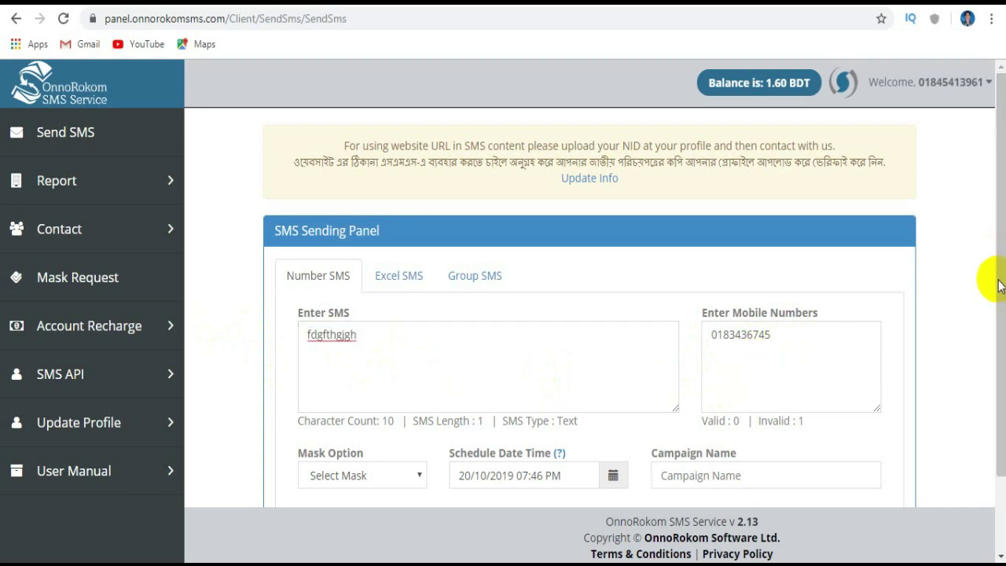
drag(995, 288, 982, 383)
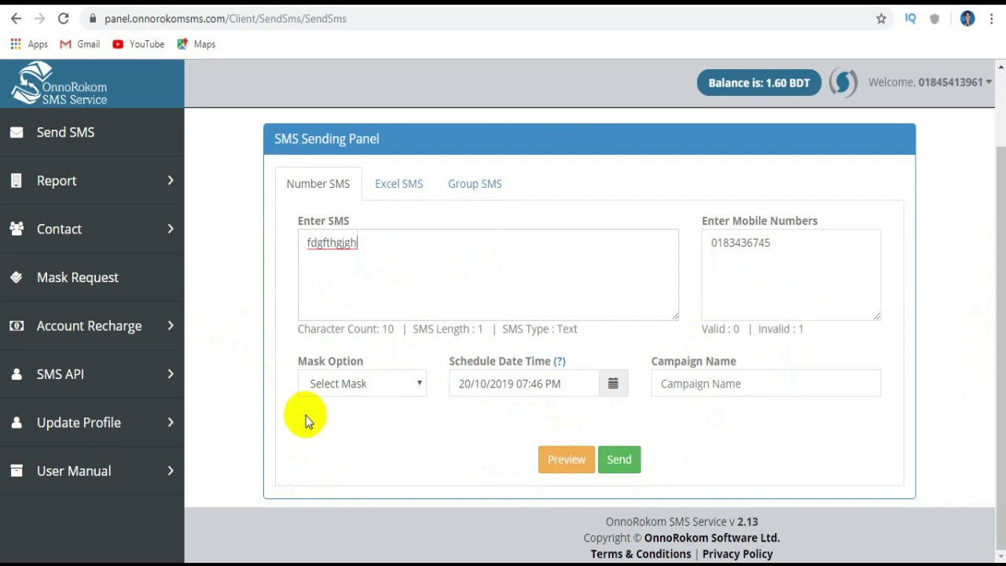
Step: Set Mask Option to Without Mask, review the schedule field, then switch to Excel SMS
click(363, 393)
click(384, 420)
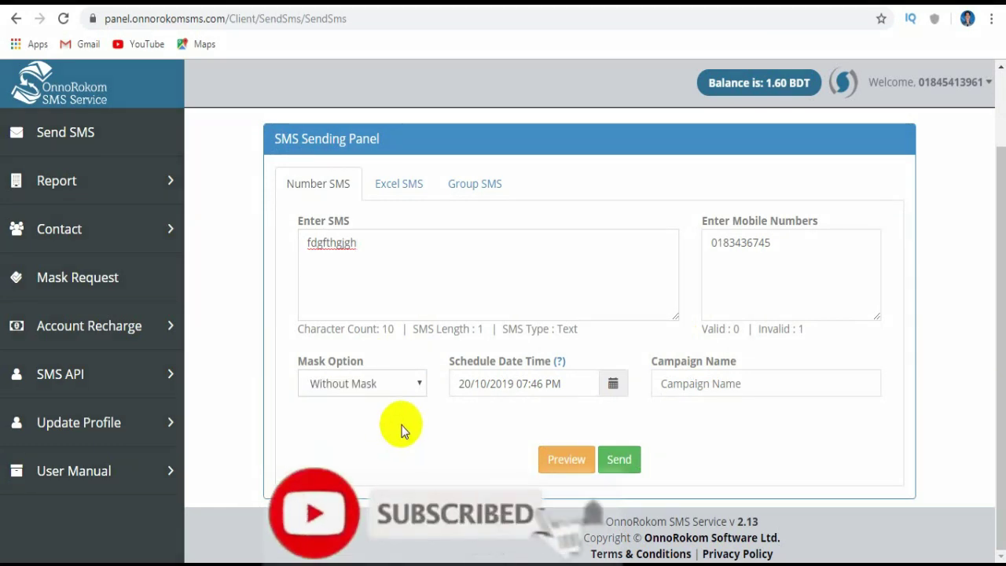
click(372, 385)
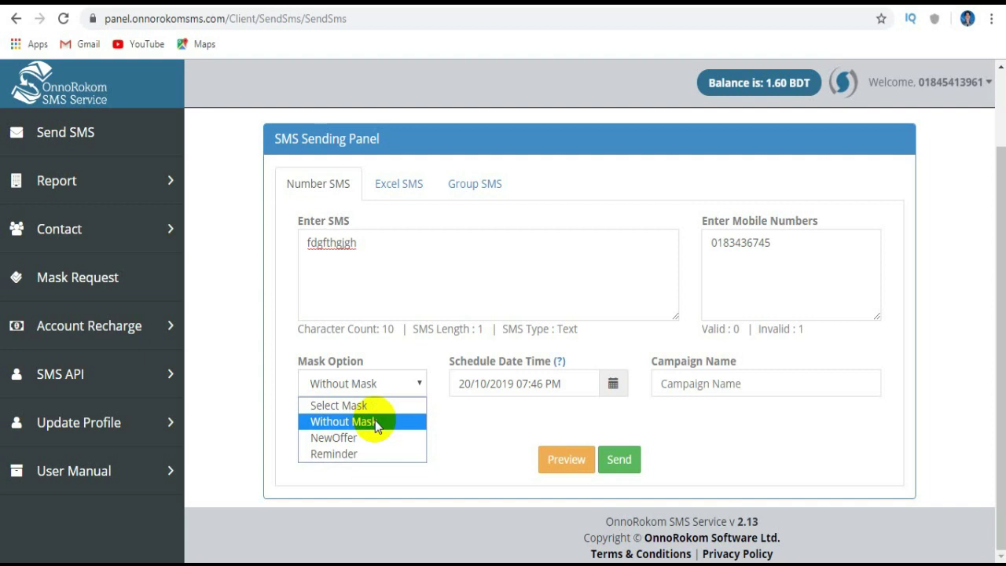
click(375, 422)
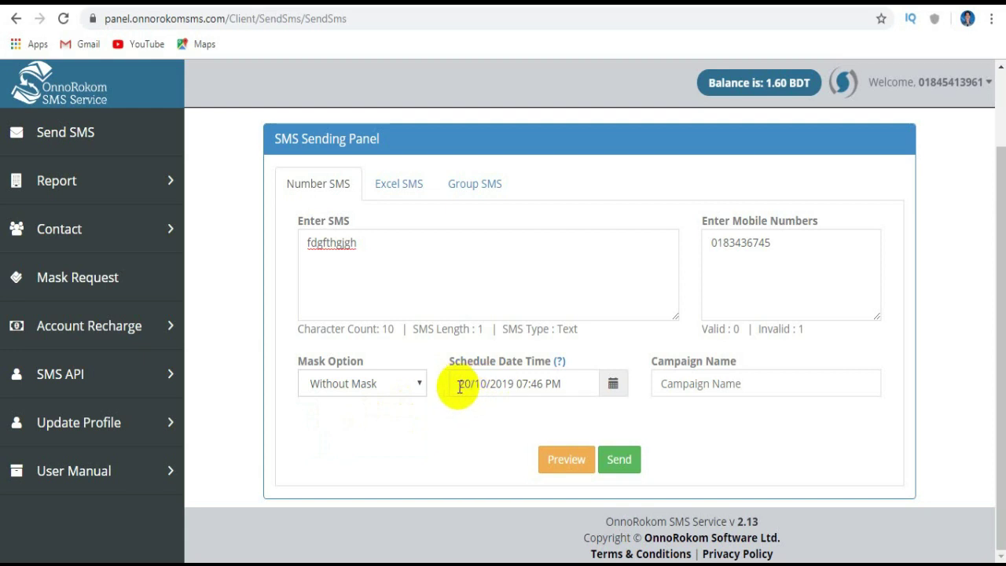
drag(460, 387, 542, 411)
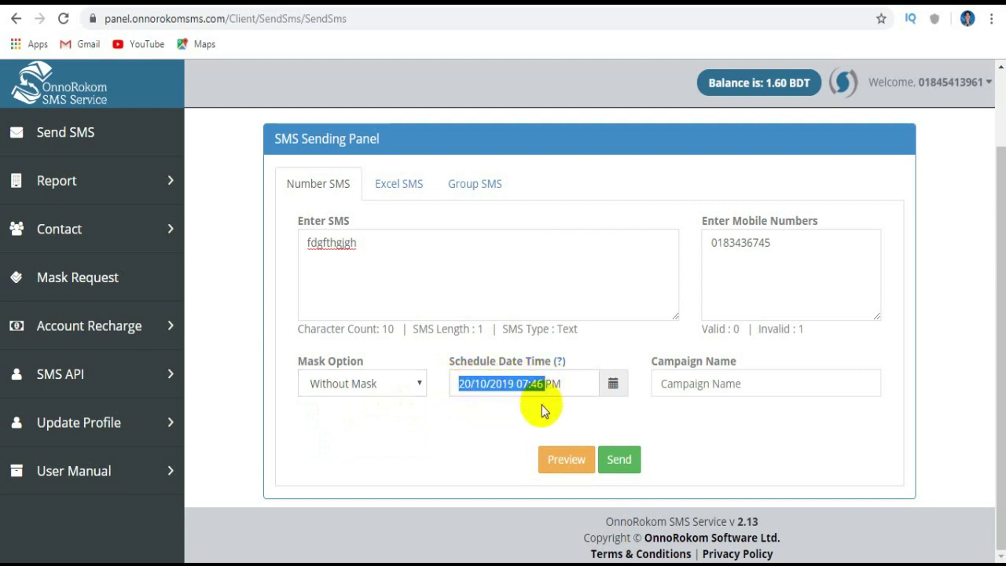
click(542, 411)
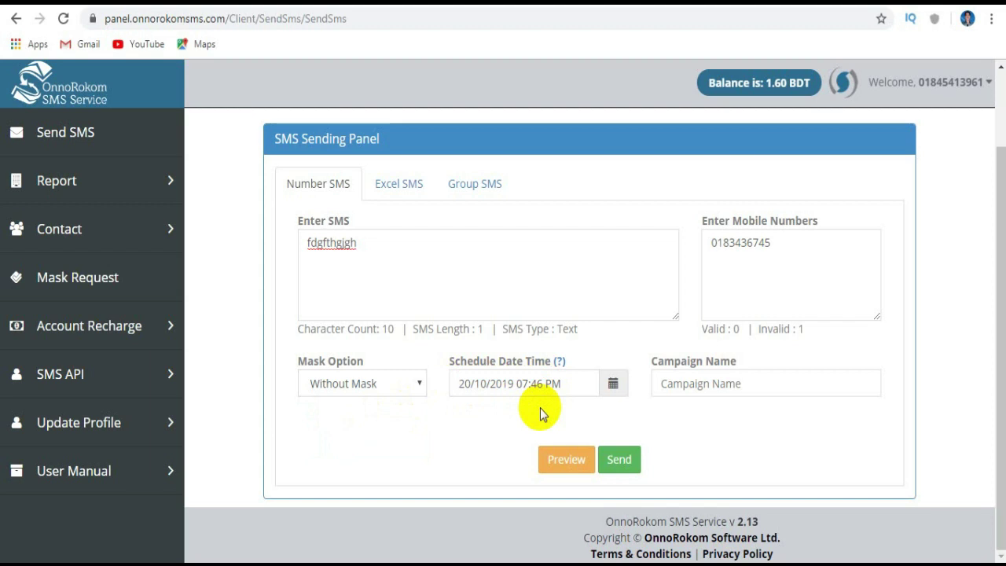
click(740, 382)
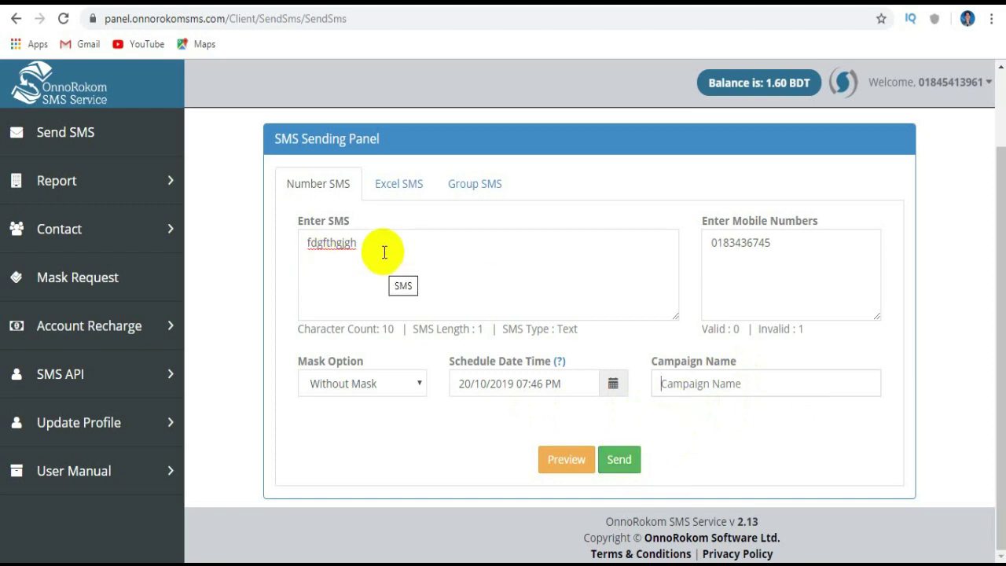
click(421, 186)
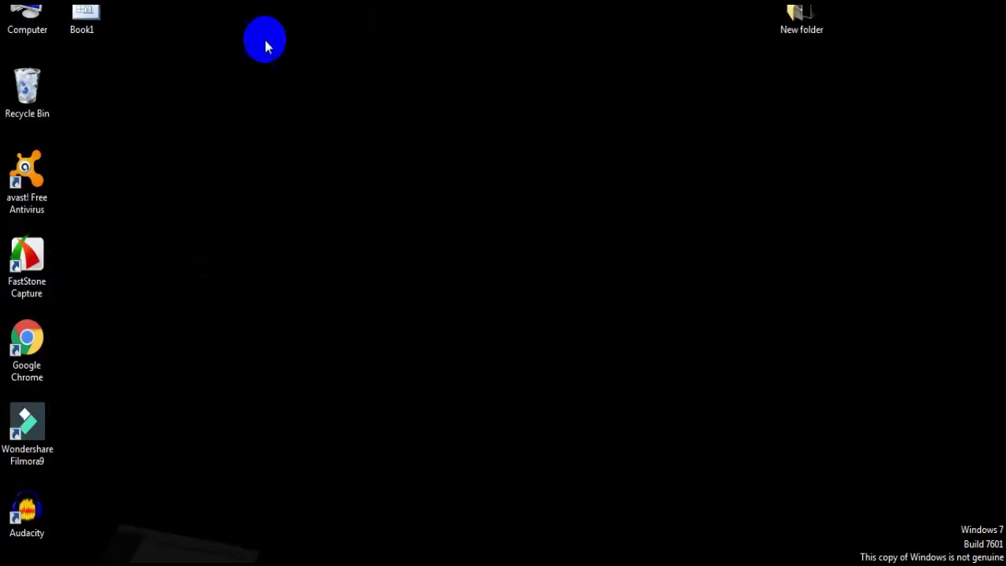
click(91, 25)
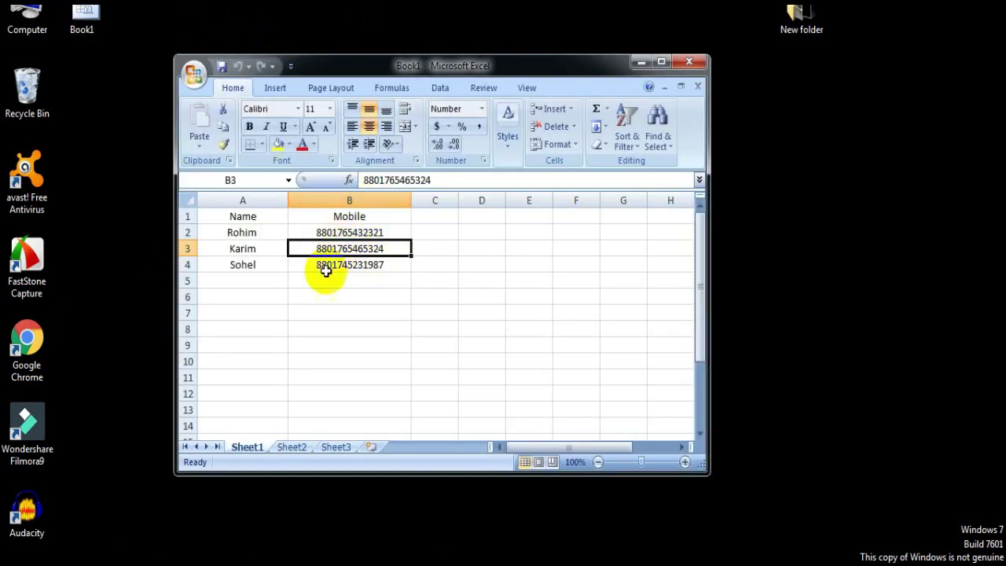
click(245, 213)
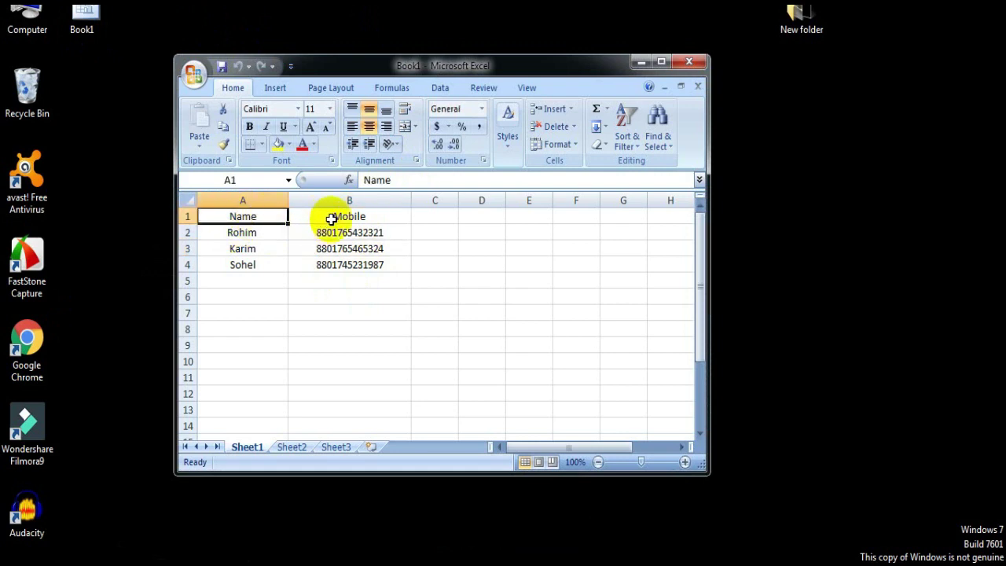
click(331, 219)
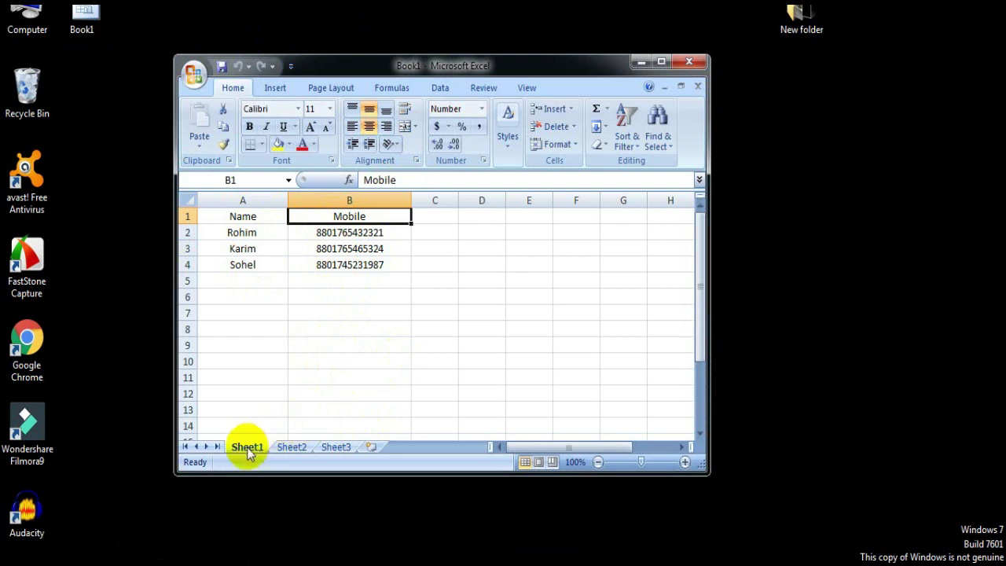
click(286, 448)
click(323, 447)
click(299, 447)
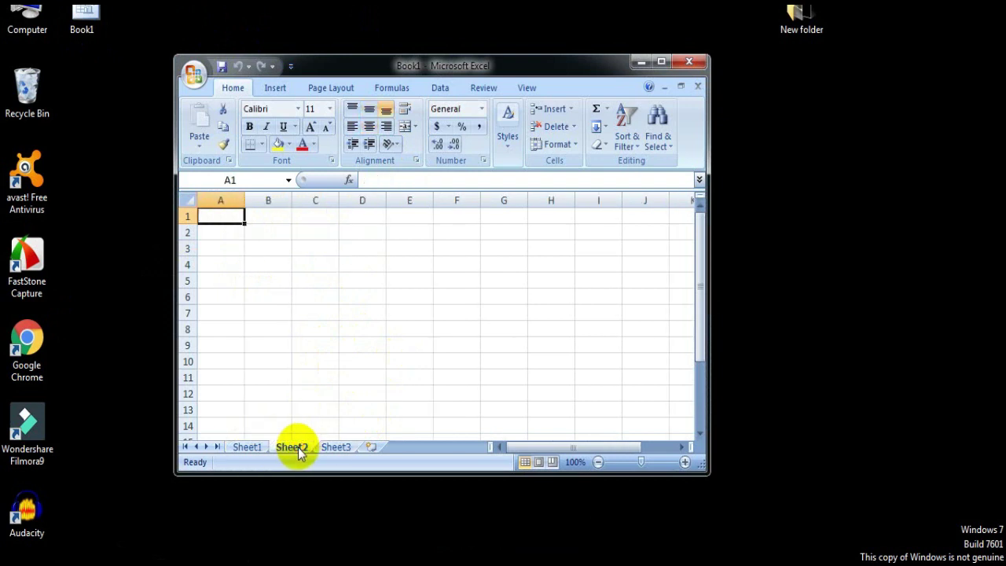
click(345, 446)
click(246, 448)
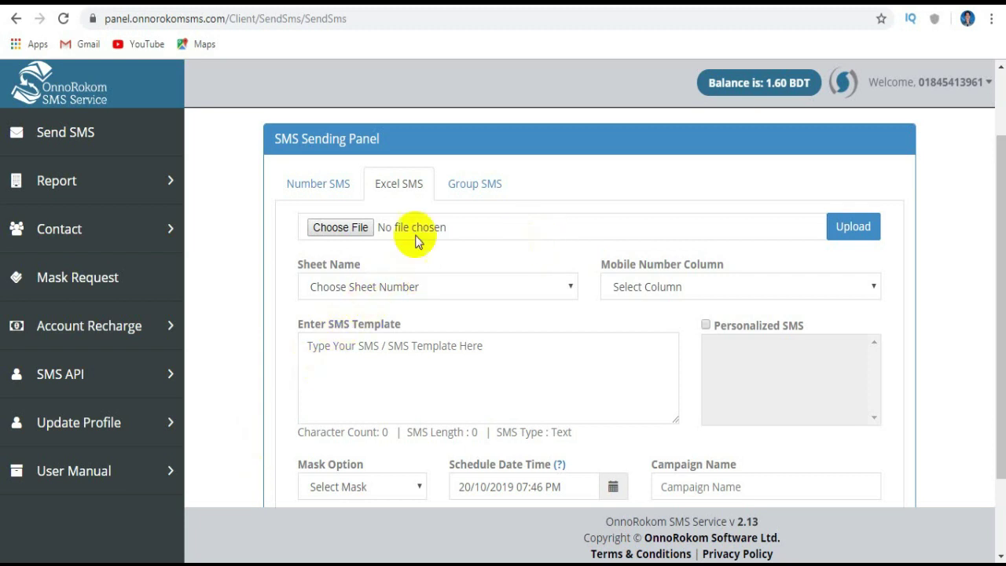
Step: Upload Book1.xlsx from the Desktop to the Excel SMS form (9.34 KB complete)
click(338, 230)
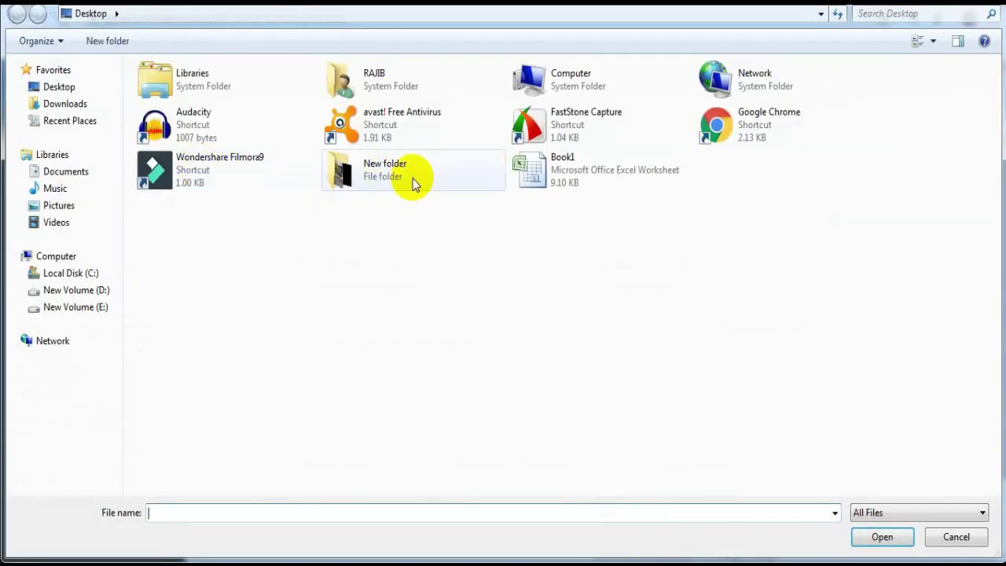
double_click(587, 181)
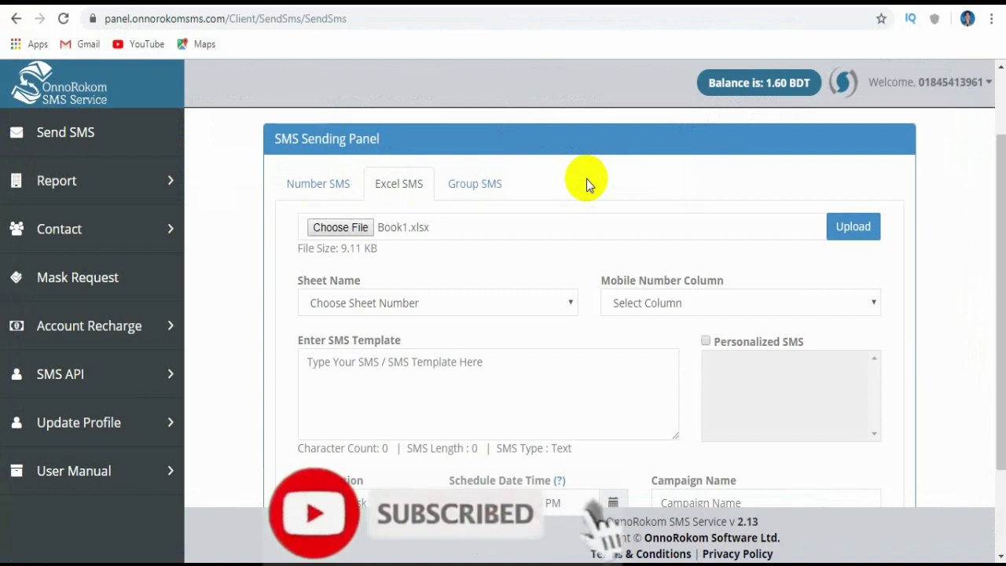
click(865, 222)
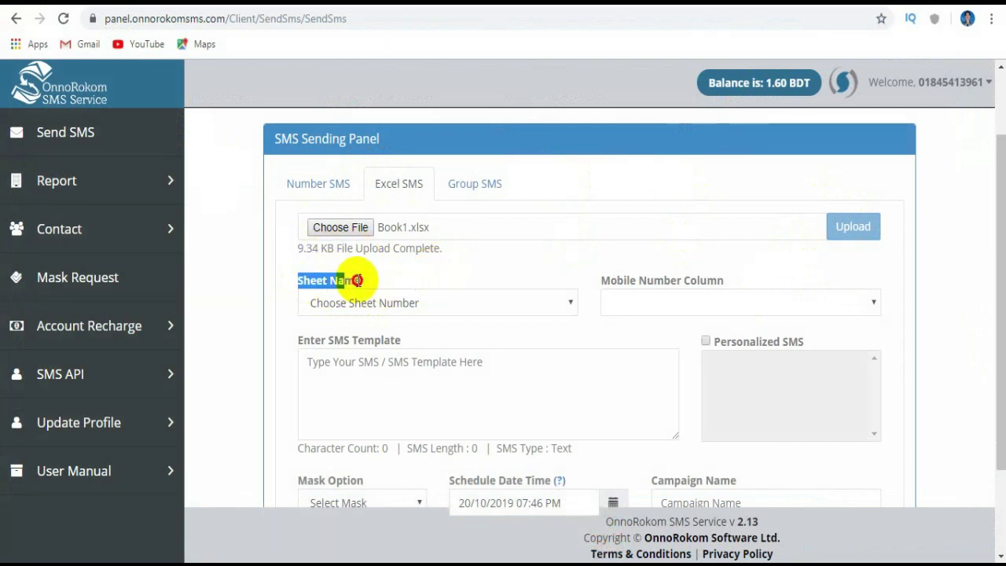
drag(297, 286, 386, 308)
Step: Use Sheet1 as the source sheet and Mobile (2) as the mobile number column
click(389, 304)
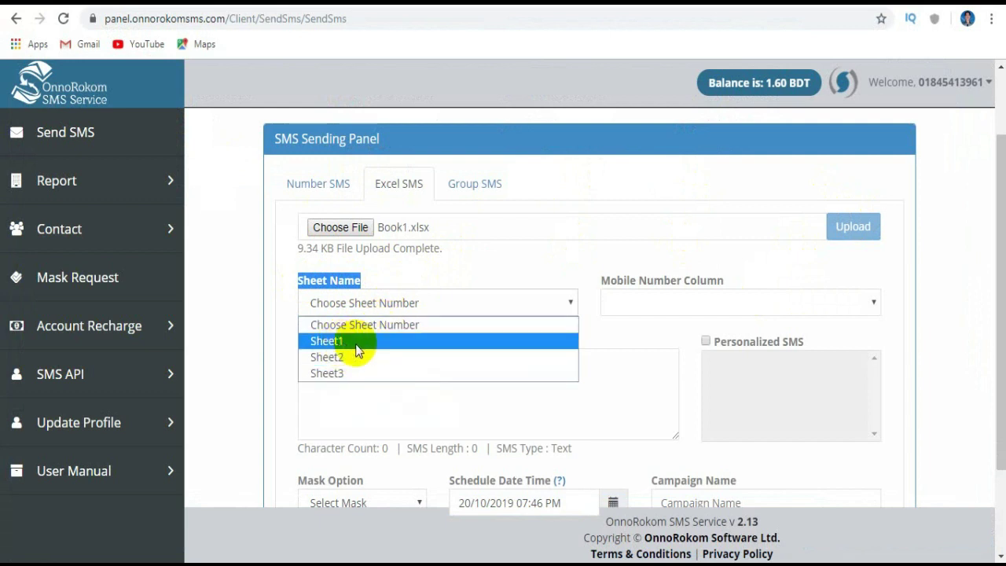
click(356, 342)
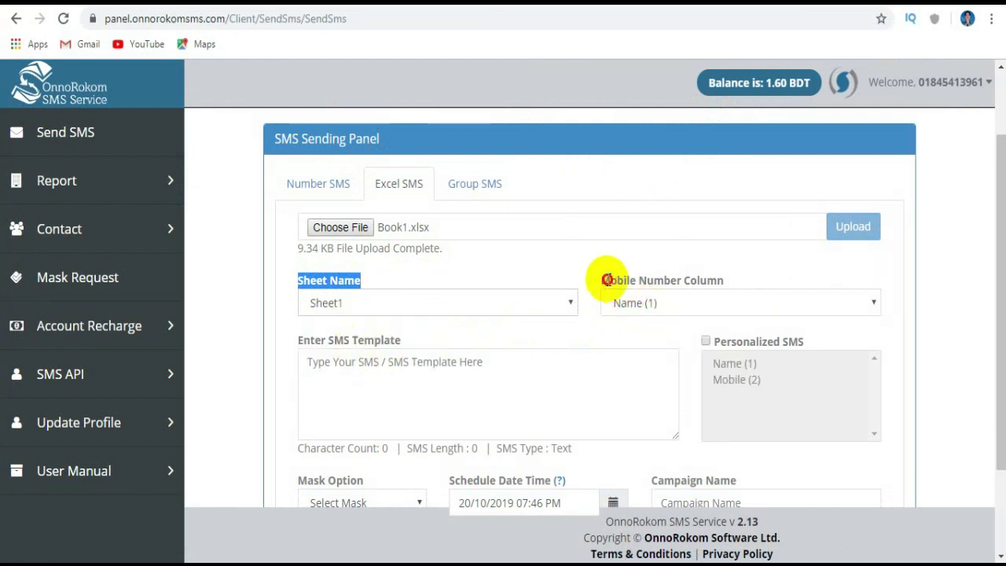
drag(606, 279, 710, 277)
click(703, 283)
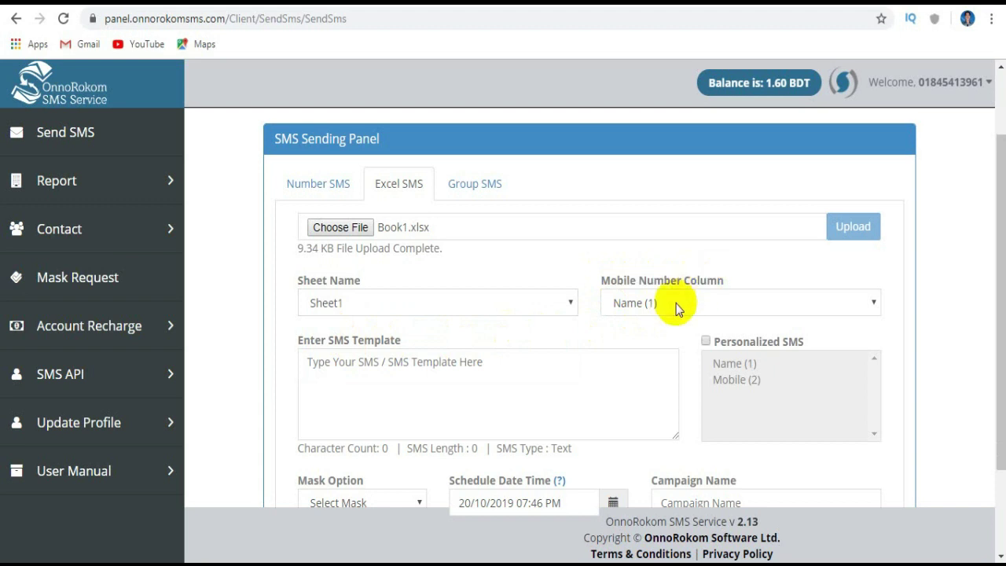
click(674, 306)
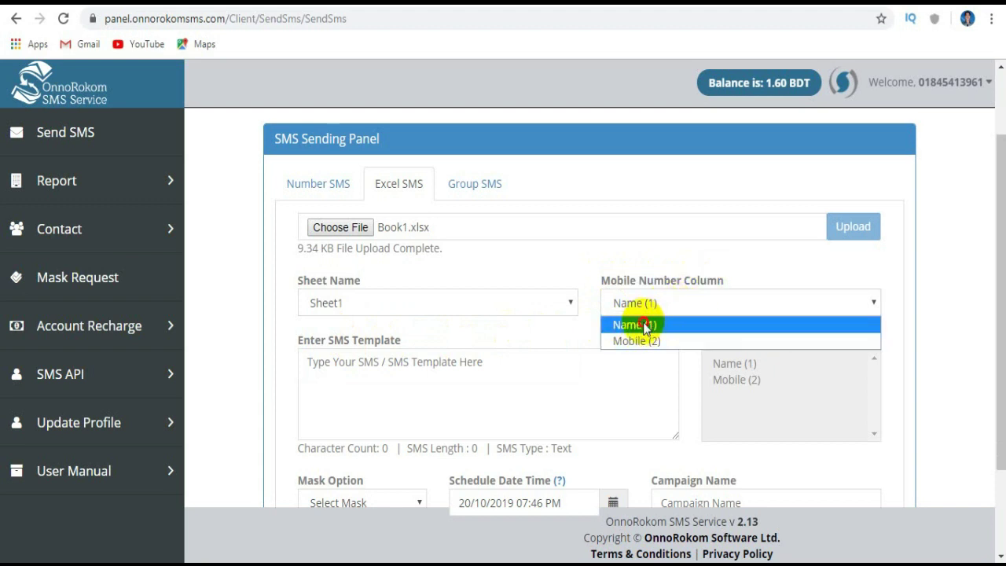
click(643, 324)
click(637, 299)
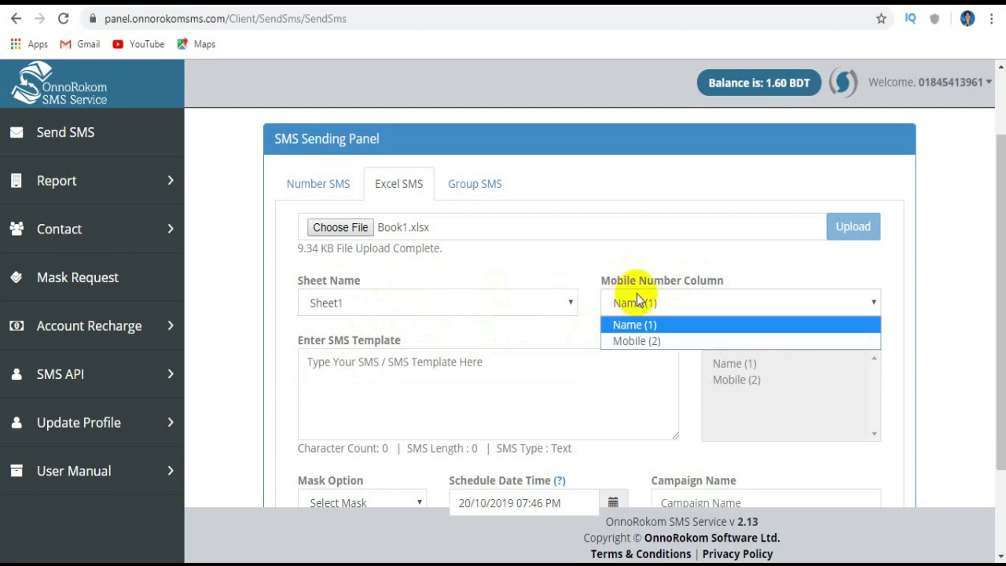
click(667, 341)
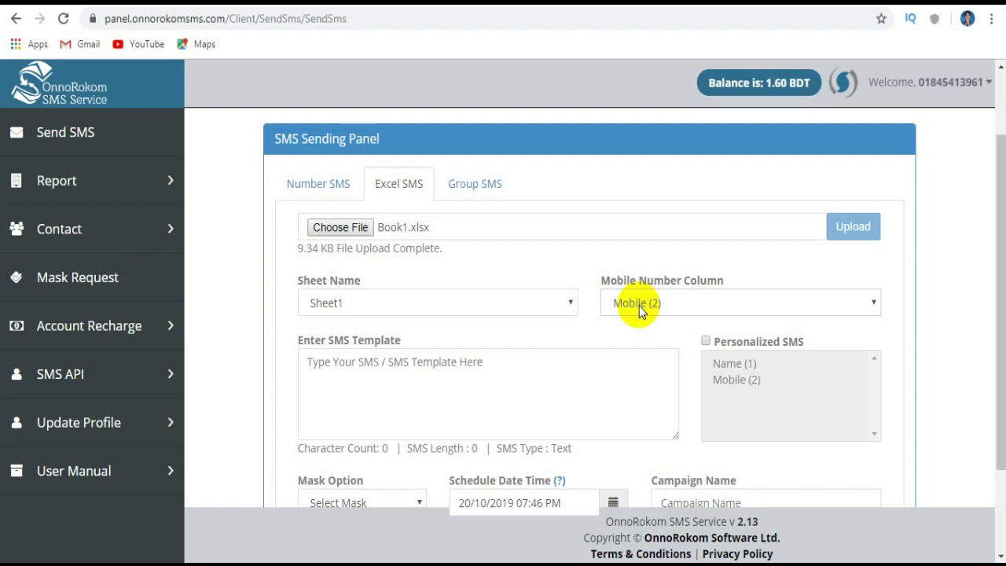
Step: Confirm Mobile (2), then bring up Book1 in Excel and select numbers B2:B4
click(404, 305)
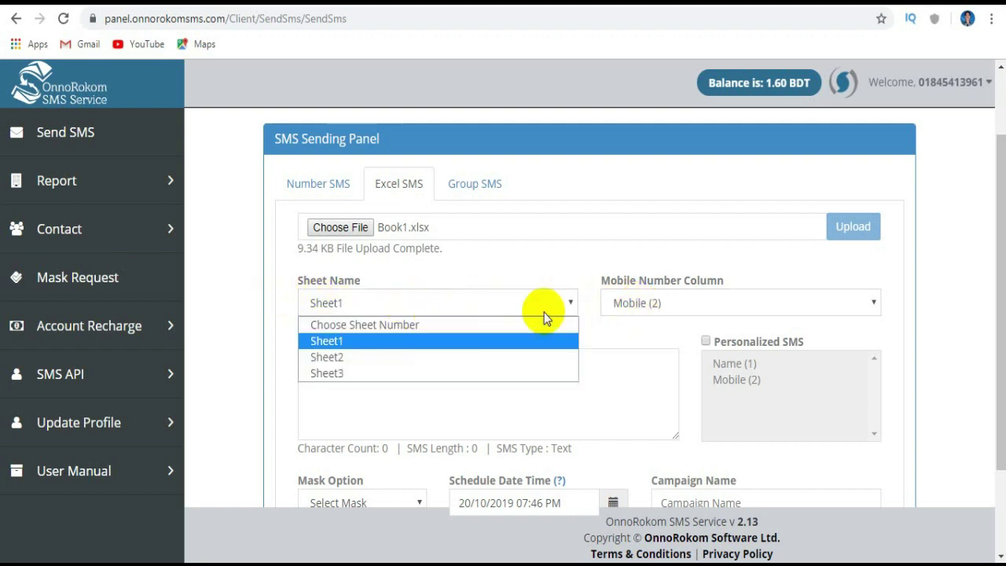
click(649, 305)
click(631, 341)
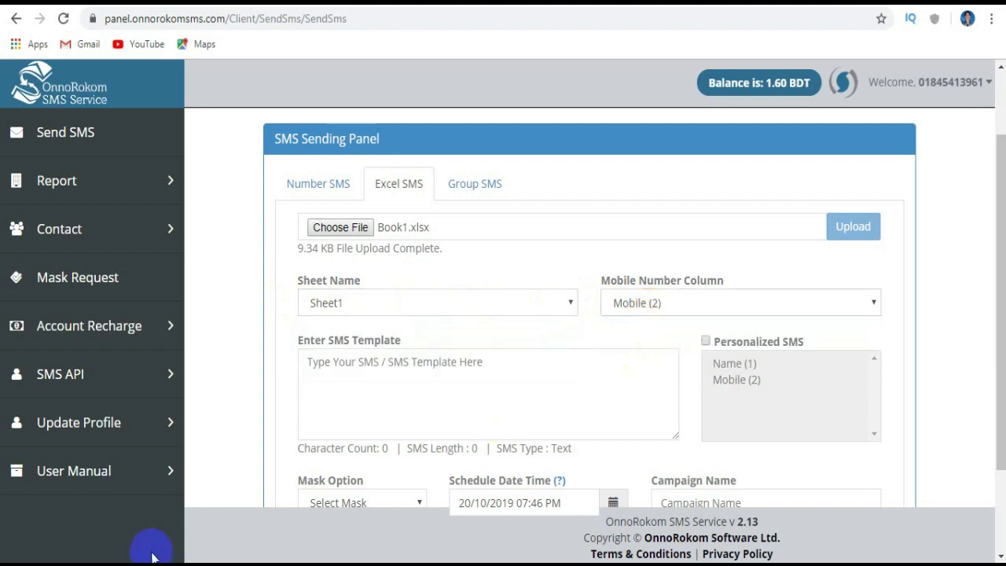
click(157, 558)
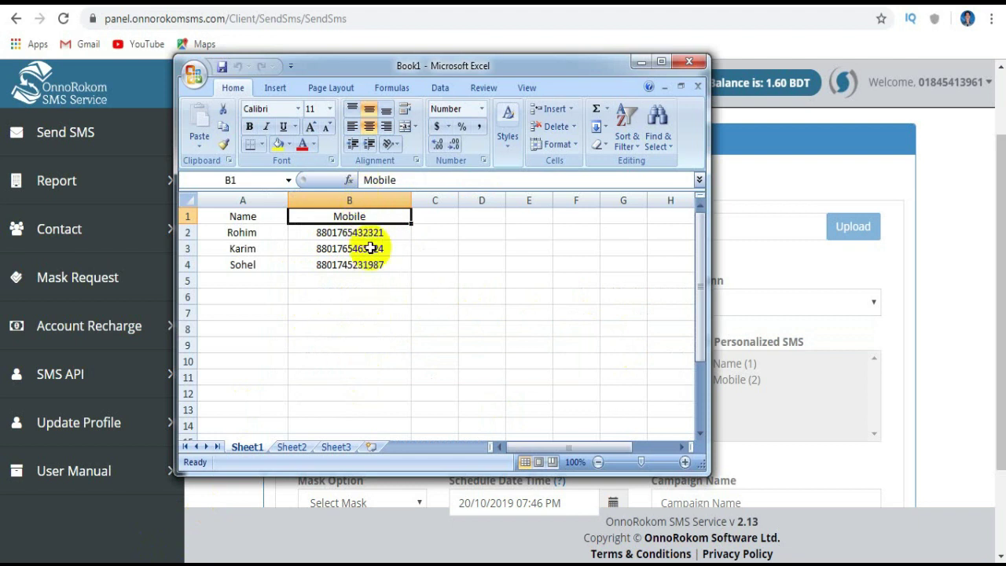
drag(337, 236, 334, 268)
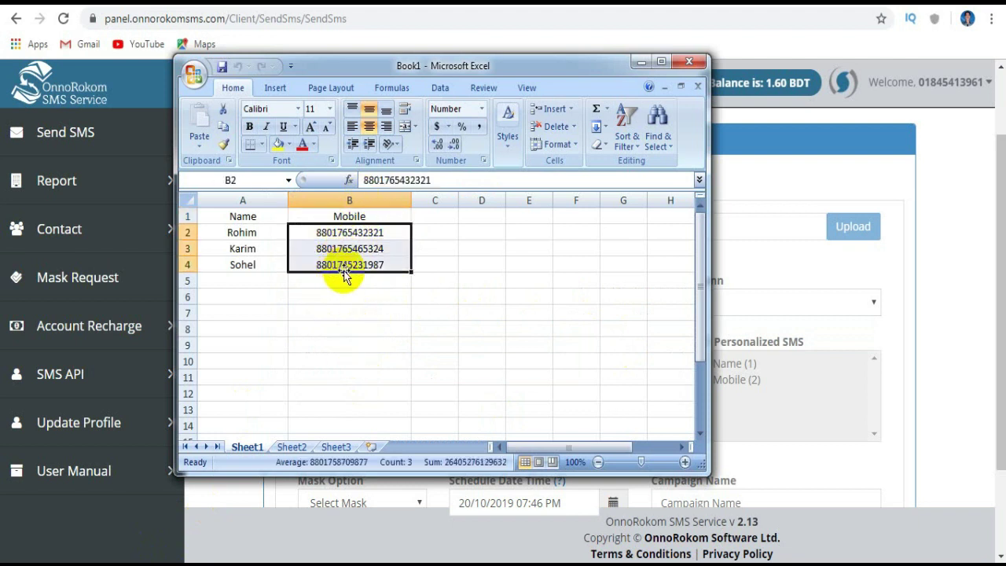
Step: Leave Excel and enter the SMS template 'jhgygfhjgf' in the Excel SMS form
click(124, 558)
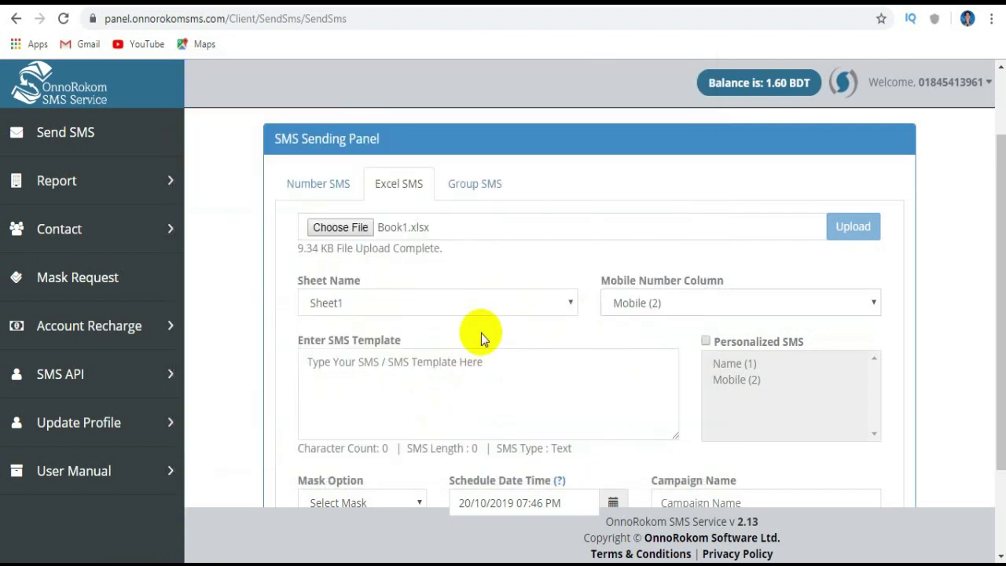
click(443, 397)
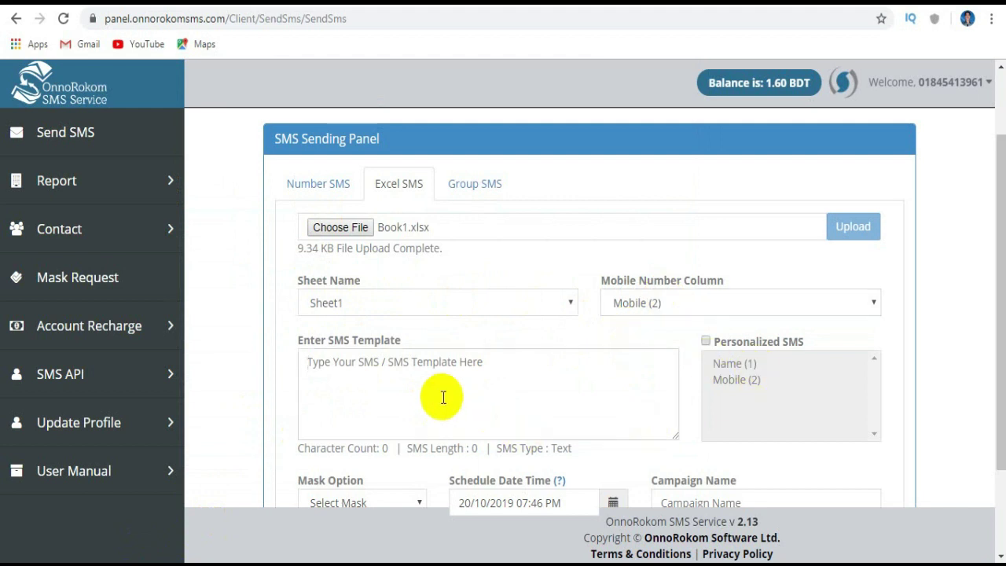
text(jhgygfhjgf)
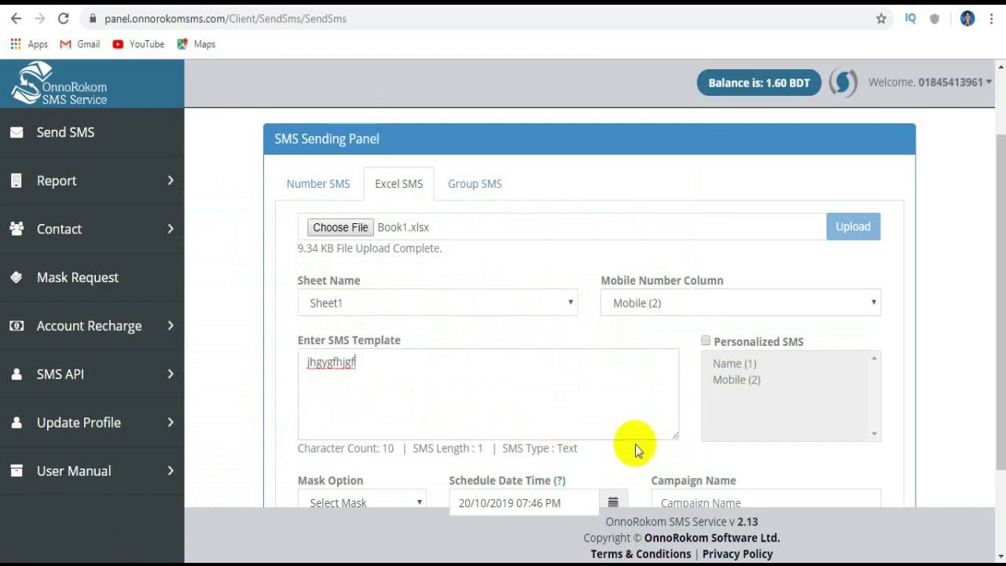
drag(994, 349, 986, 431)
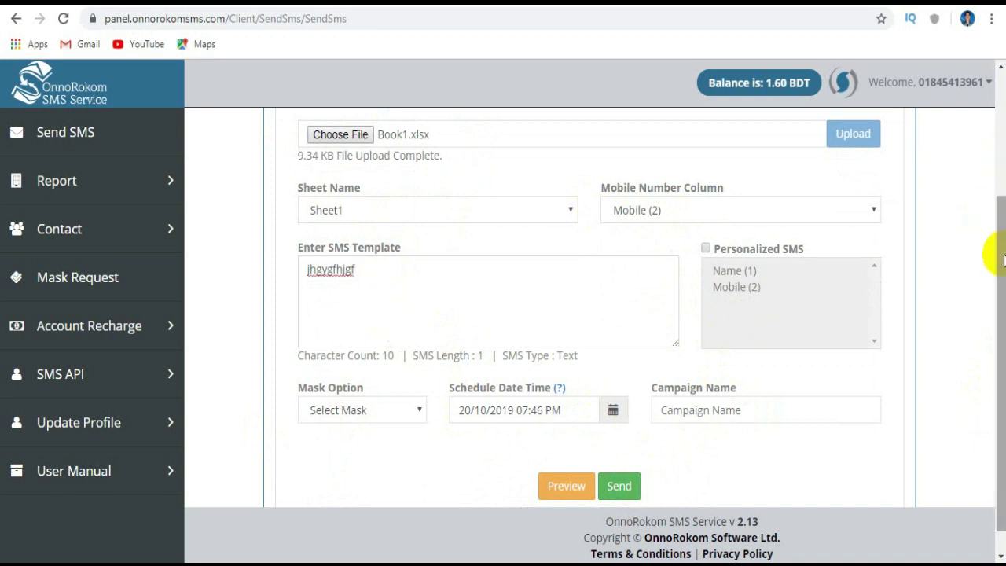
scroll(1003, 260, up, 2)
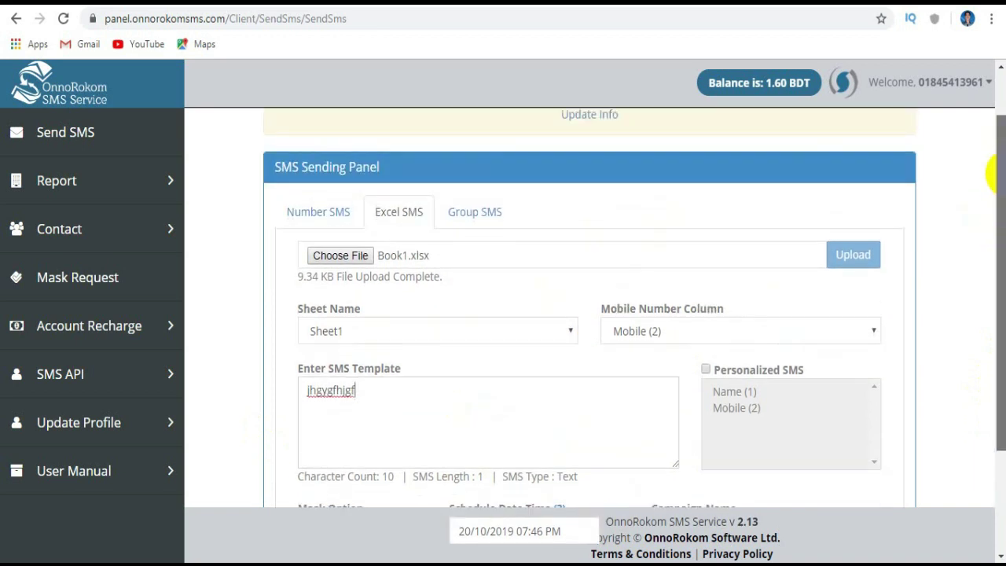
Step: Switch to Group SMS and move the Amra group into Selected Group
click(483, 223)
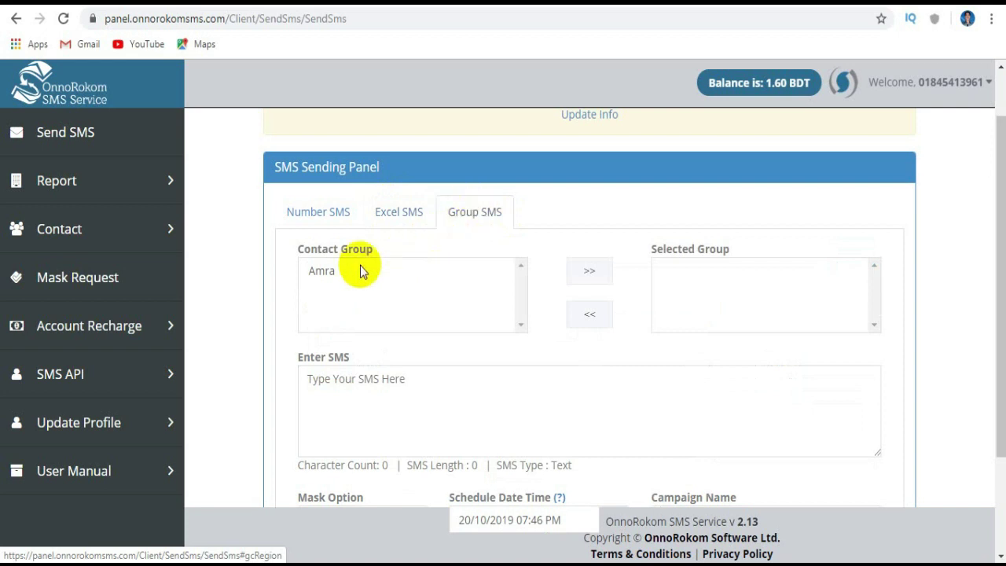
click(333, 275)
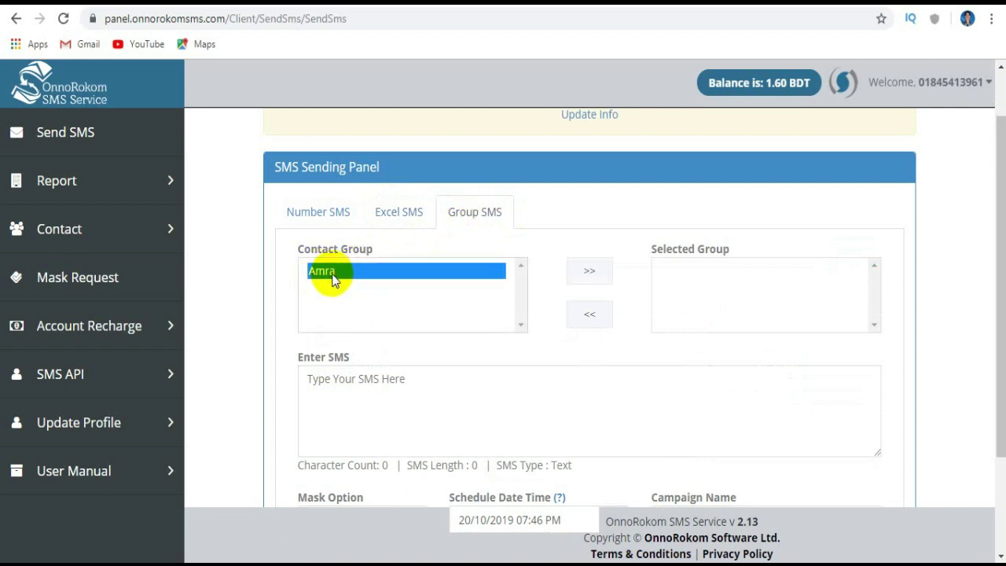
click(586, 274)
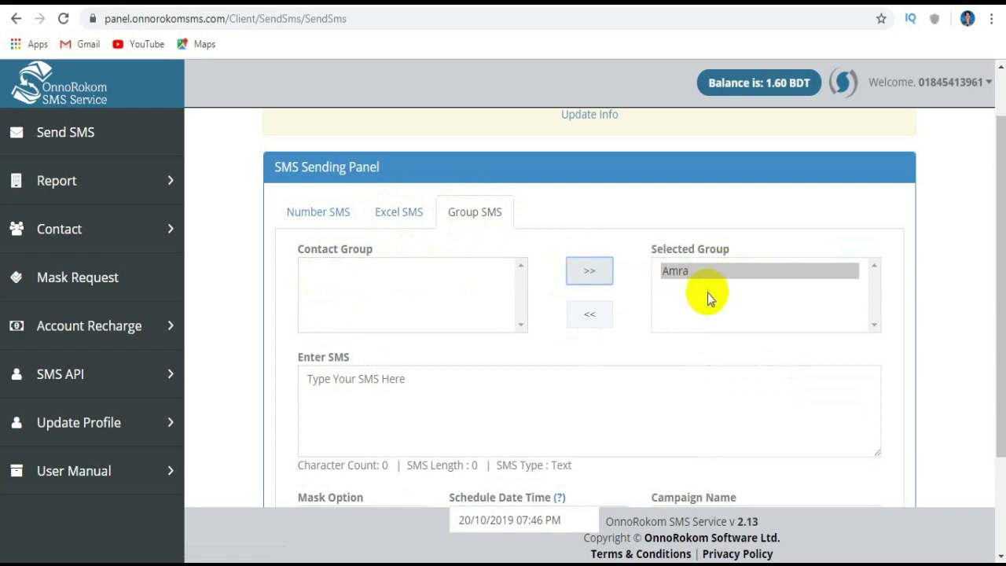
Step: Enter the 8-character test message dfdsgfgf in the group SMS box
click(432, 439)
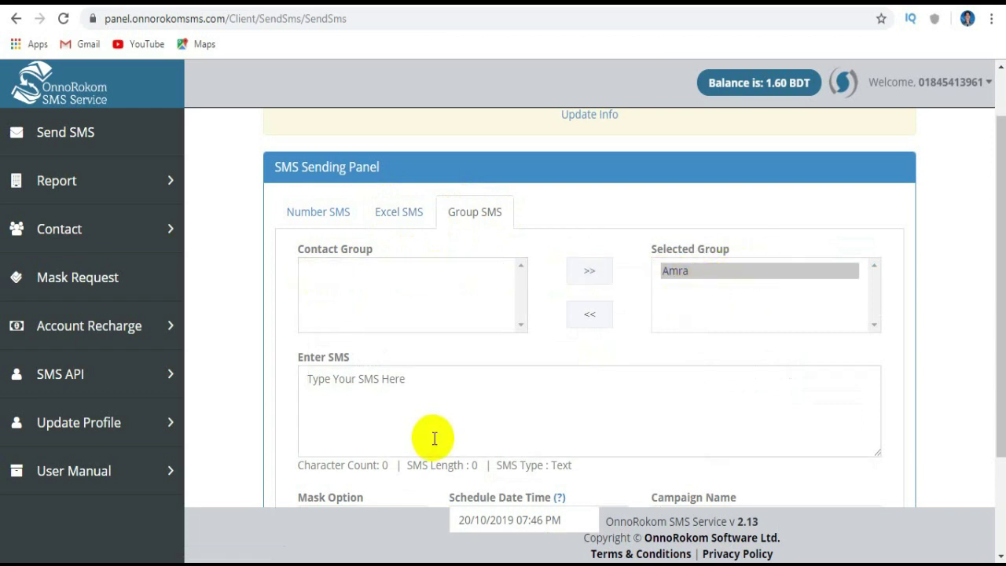
text(5656)
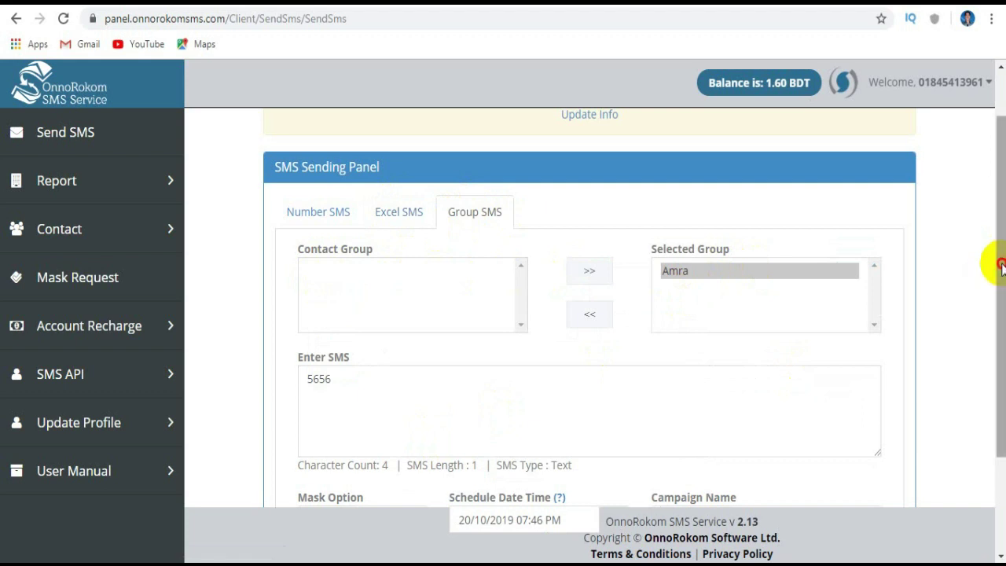
drag(999, 267, 979, 352)
key(BackSpace)
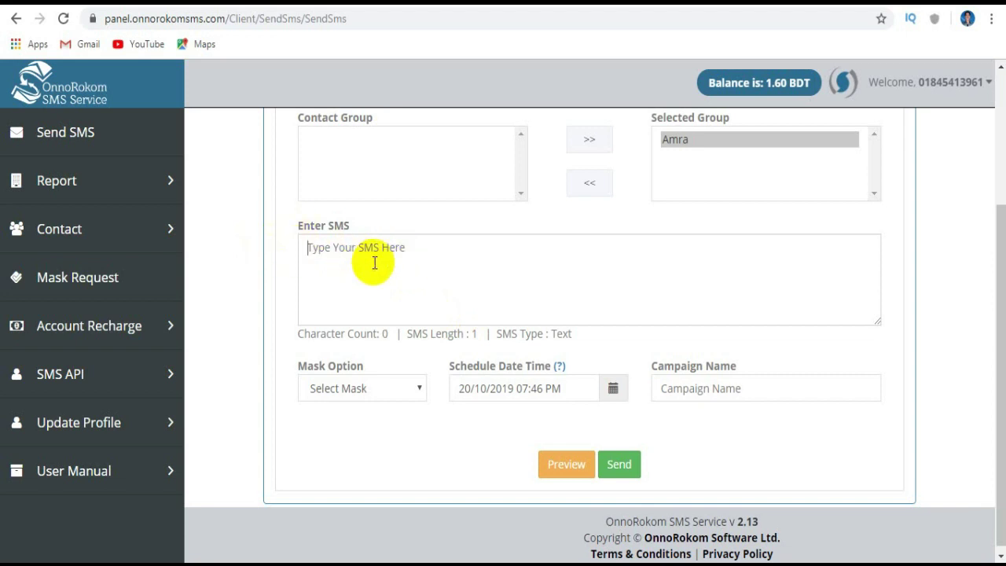
text(dsgfgf)
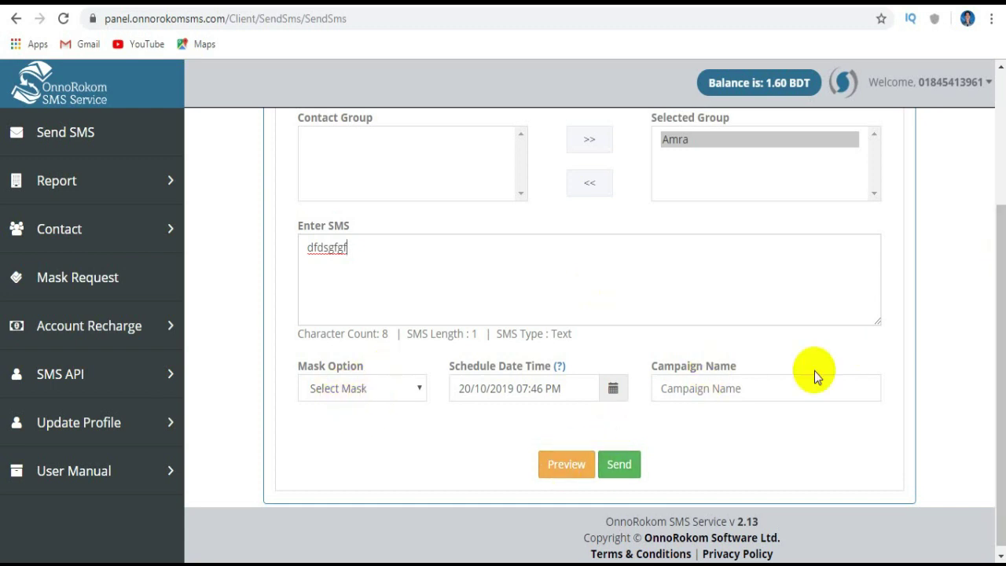
drag(1001, 275, 989, 134)
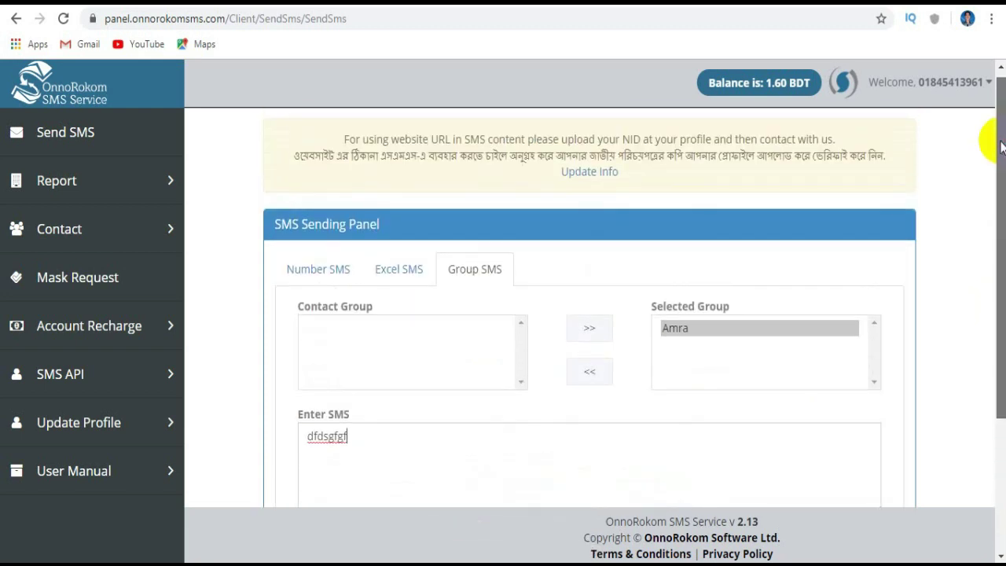
Step: Open Report > Campaign Report and review the three campaigns: Me, Ami and a dated one
click(68, 187)
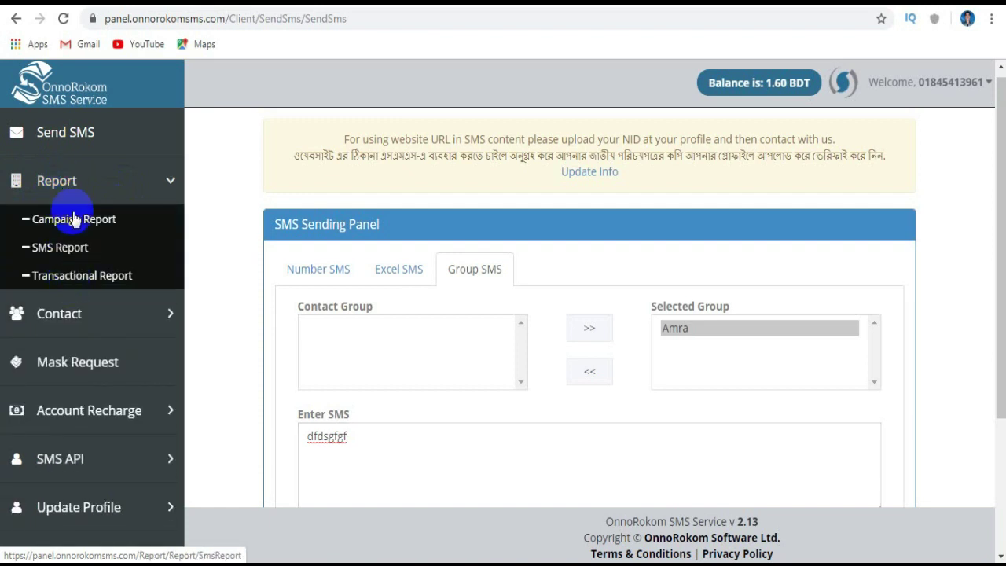
click(74, 224)
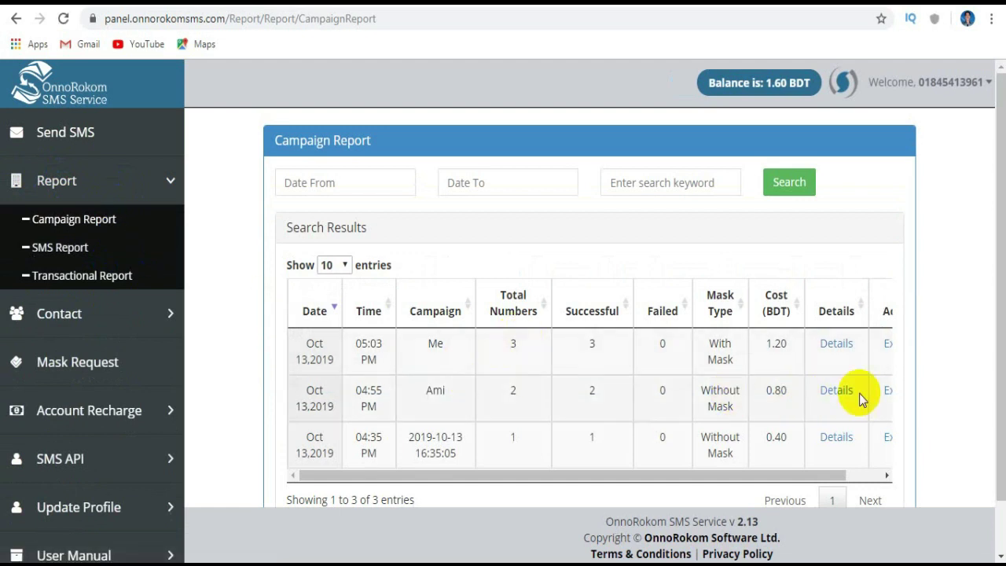
drag(995, 310, 995, 358)
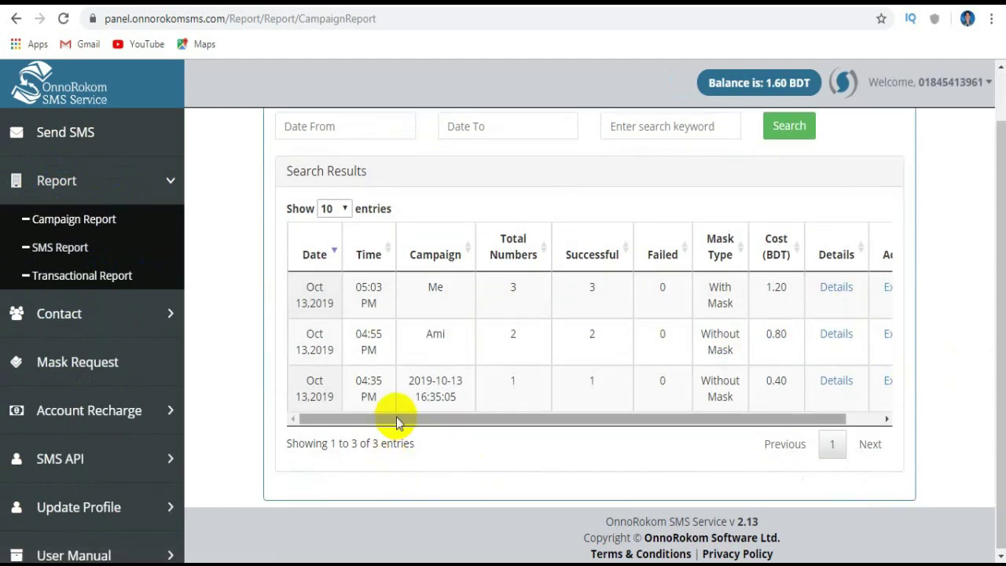
drag(397, 423, 511, 417)
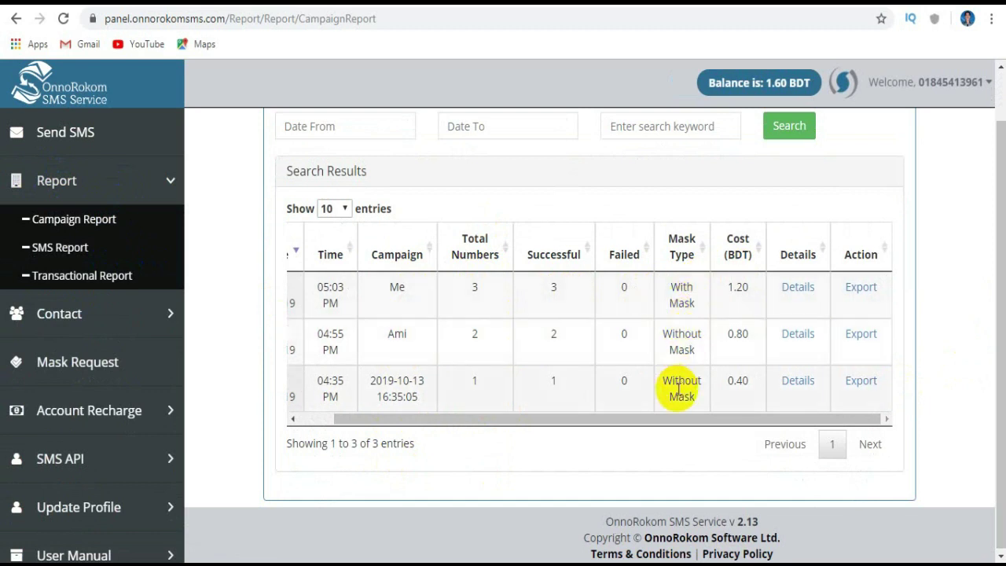
click(48, 255)
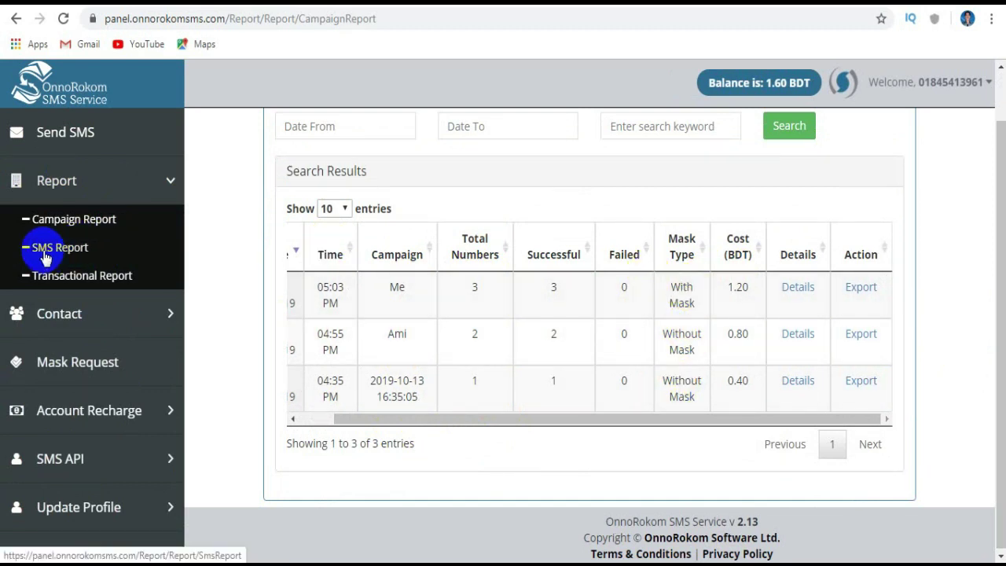
Step: Open the SMS Report and scroll through the six Success messages' mobile numbers and content
click(66, 252)
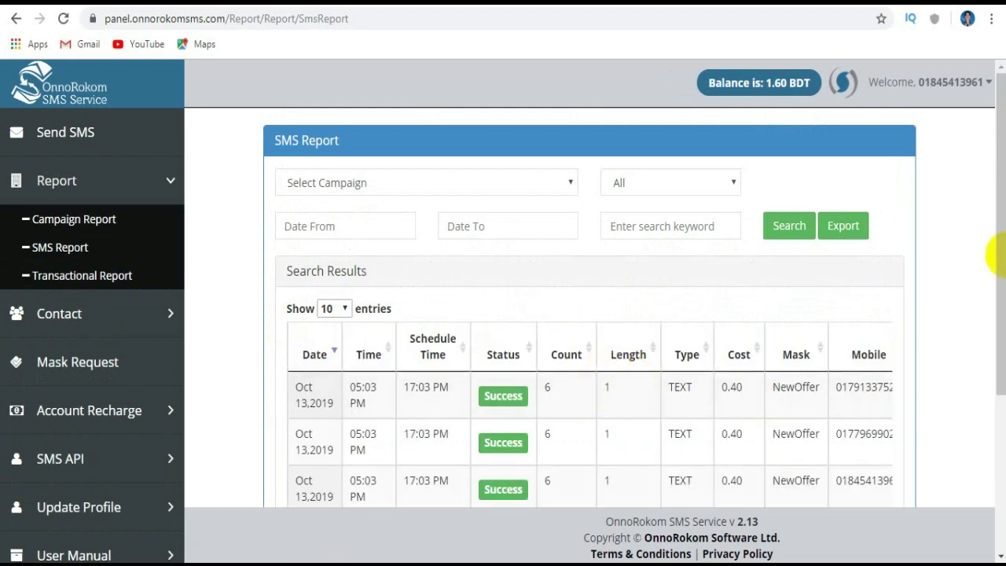
drag(999, 326, 989, 400)
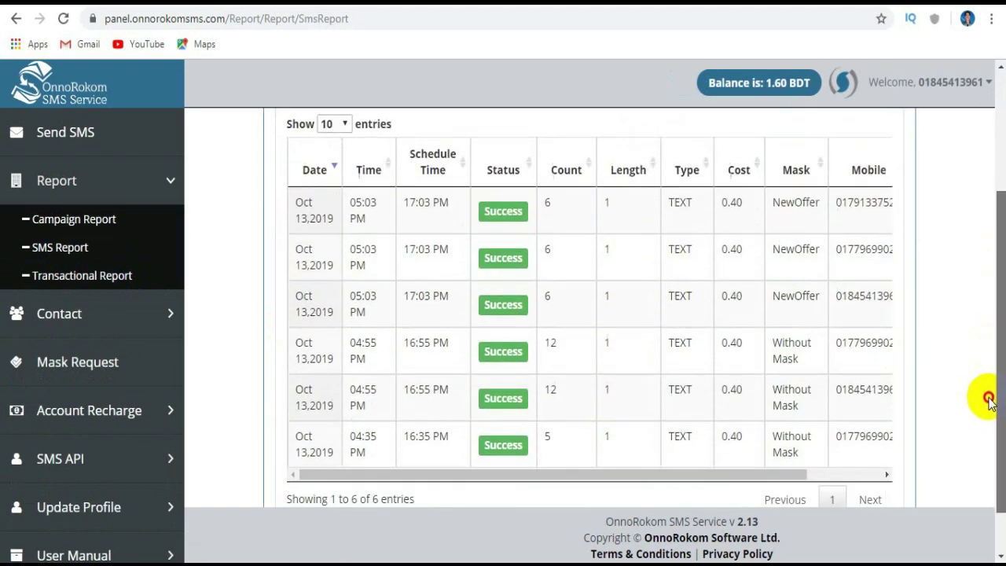
drag(606, 469, 720, 464)
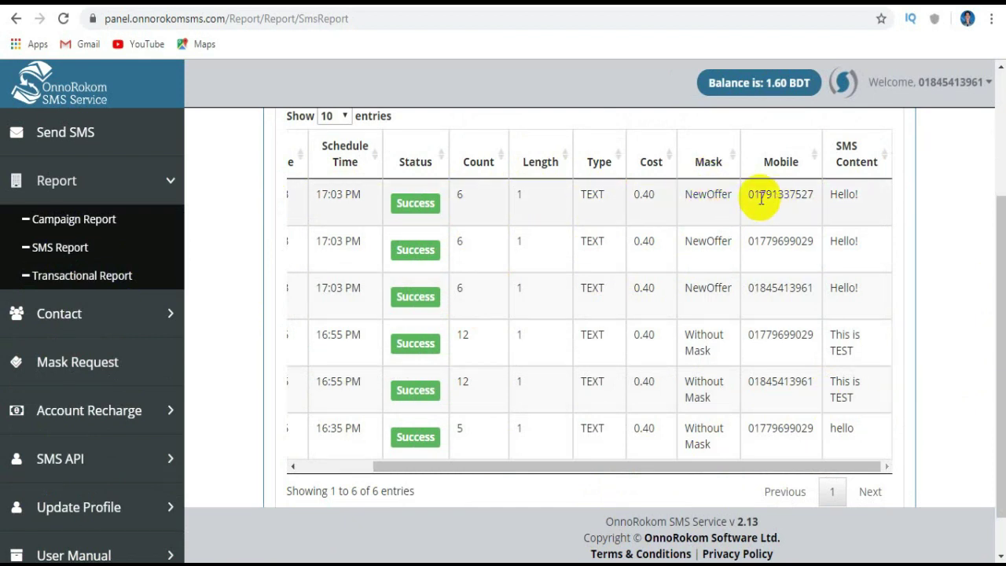
drag(748, 198, 759, 365)
click(786, 337)
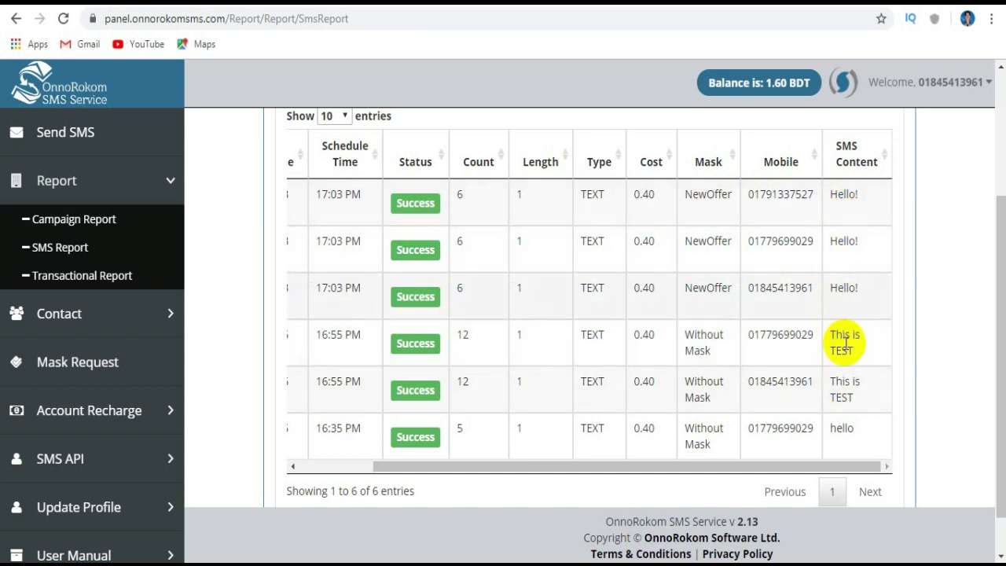
click(61, 275)
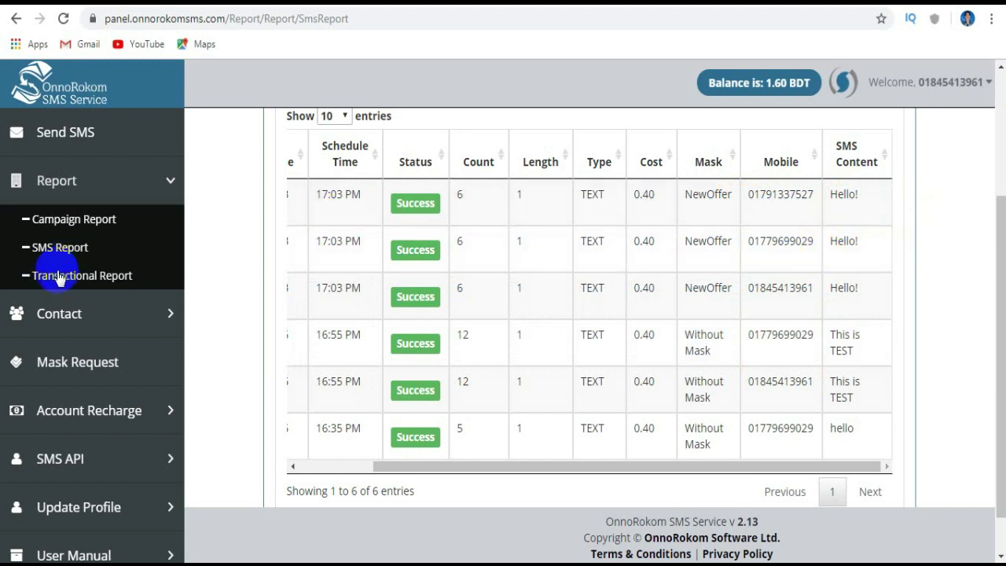
Step: Create a new contact group named Youtube from Contact > Manage Group
click(87, 316)
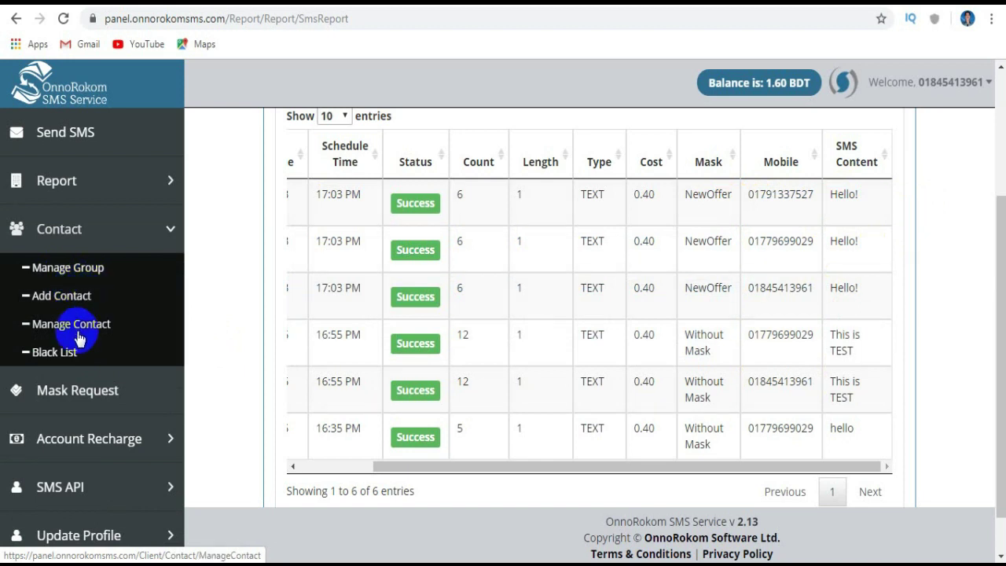
click(58, 270)
click(322, 201)
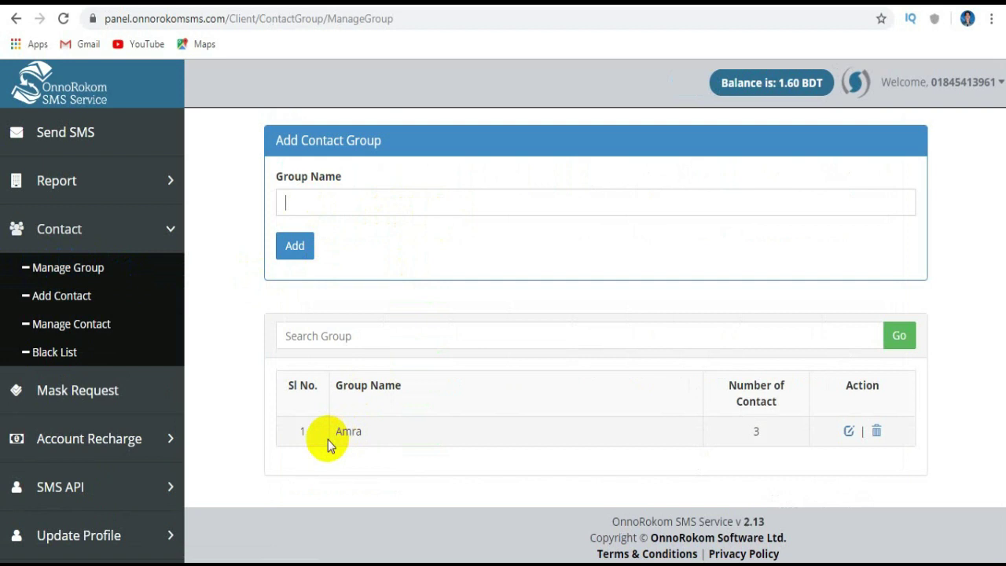
click(336, 204)
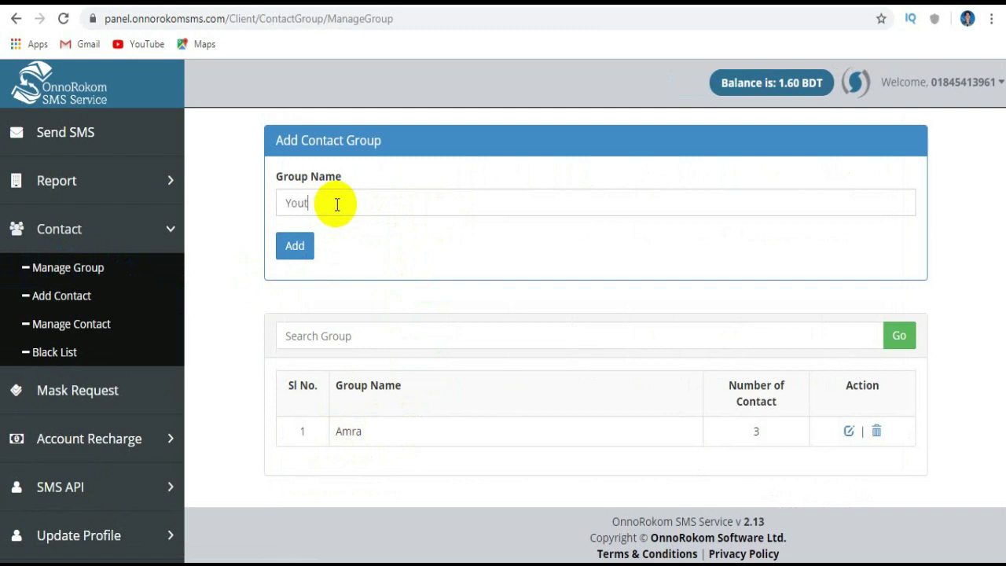
click(300, 244)
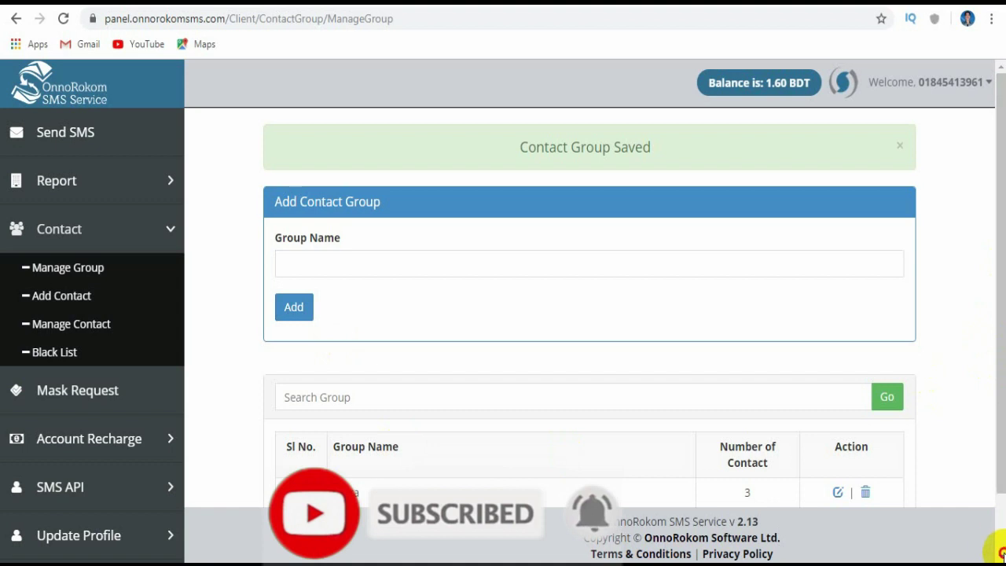
Step: Confirm Youtube is listed with 0 contacts alongside Amra in the group list
scroll(999, 550, down, 1)
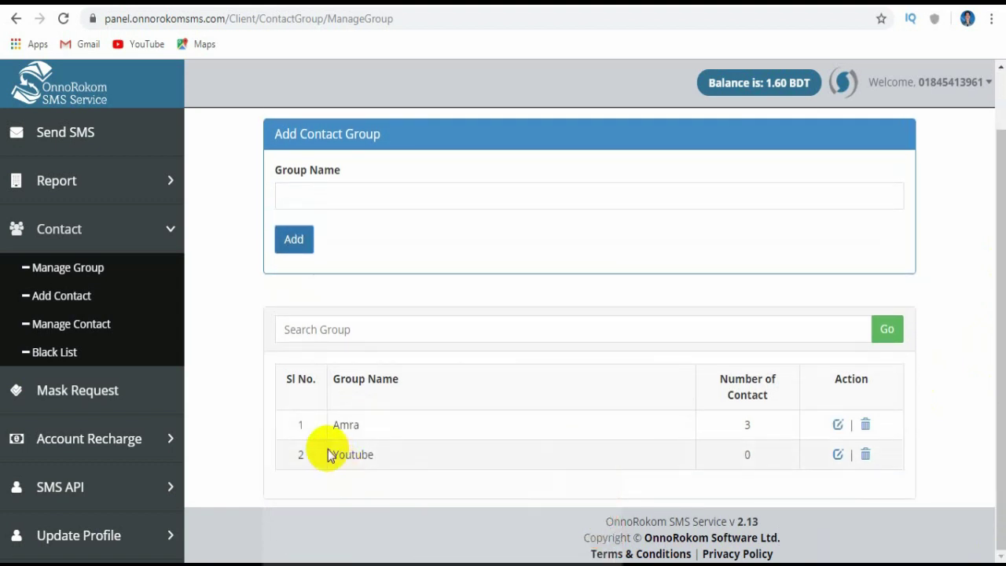
drag(330, 454, 370, 454)
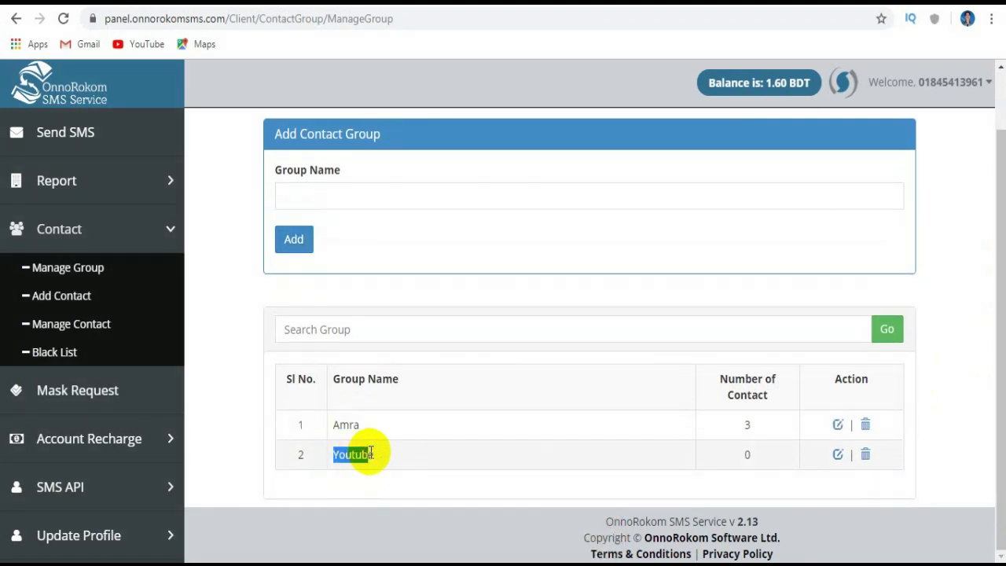
click(671, 468)
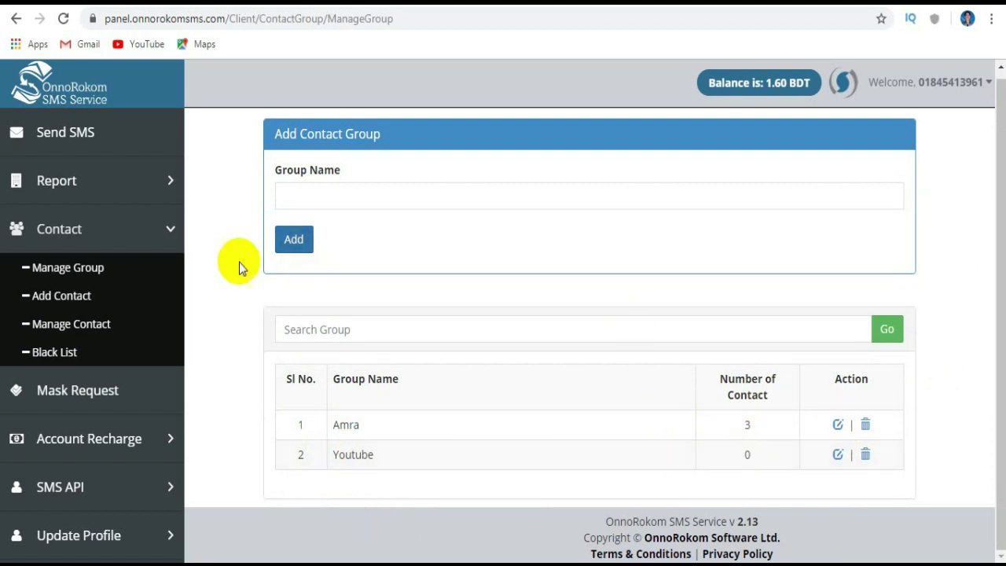
click(82, 305)
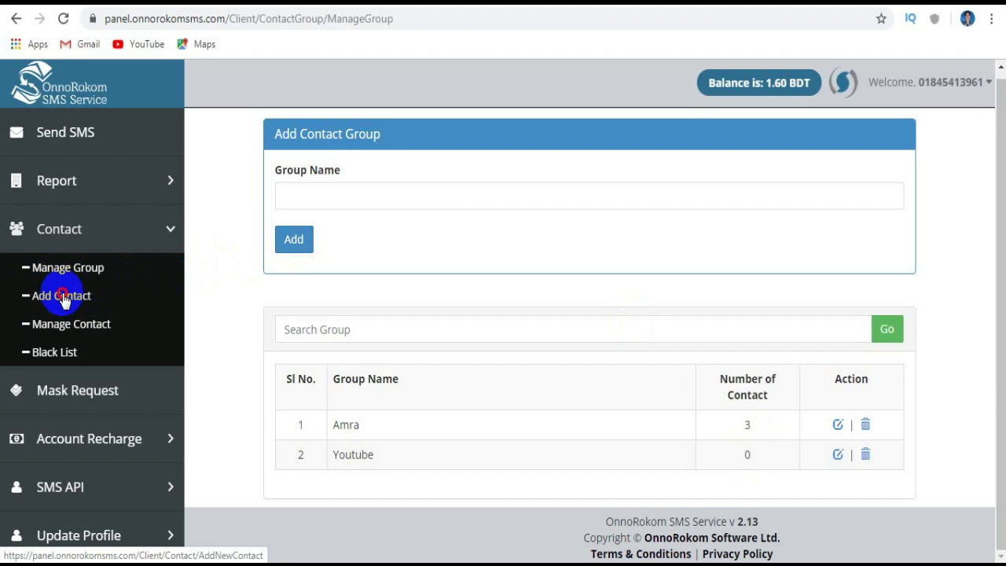
Step: Fill the add-contact form with Youtube as the contact group, leaving it unsubmitted
click(63, 299)
click(346, 252)
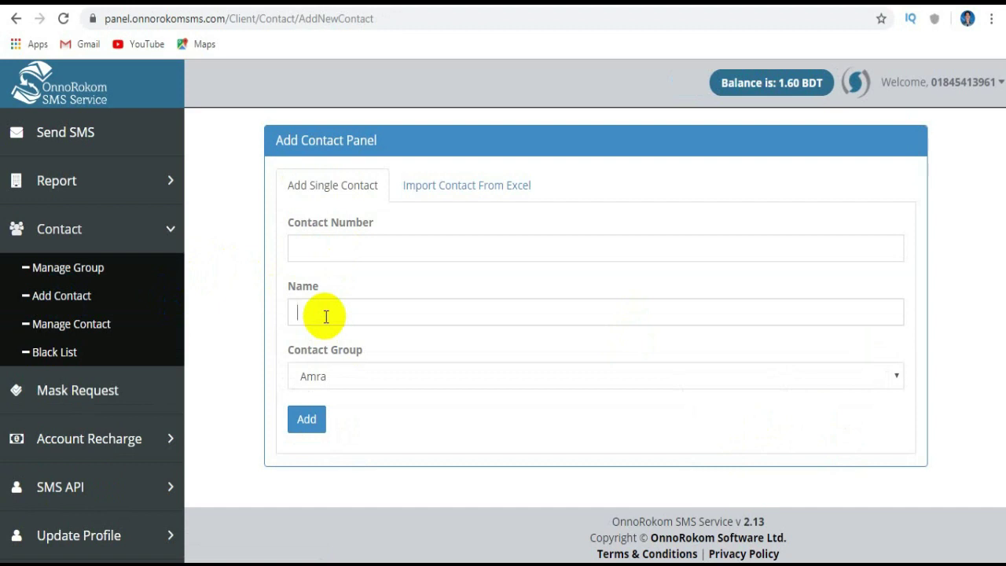
click(344, 375)
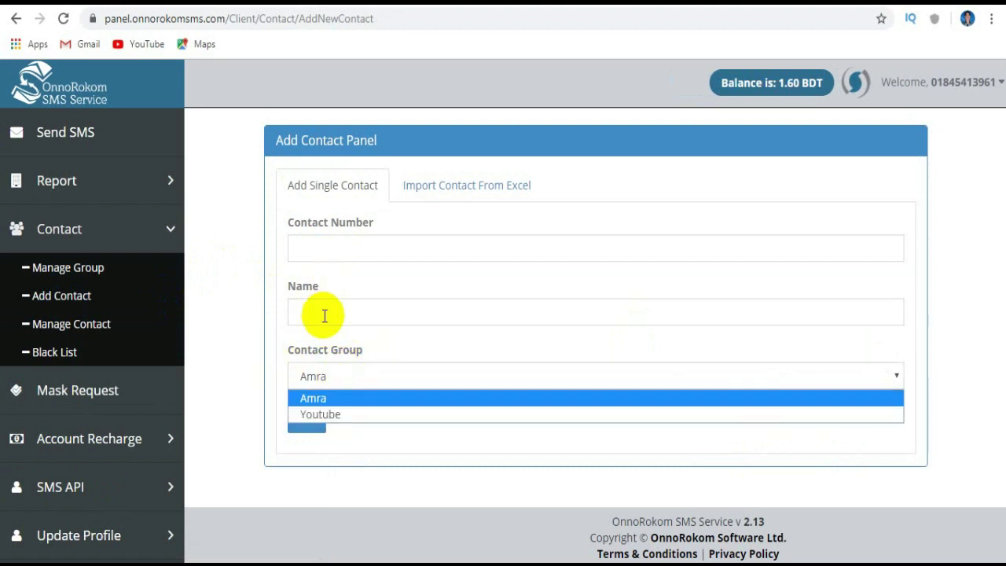
click(347, 413)
click(332, 249)
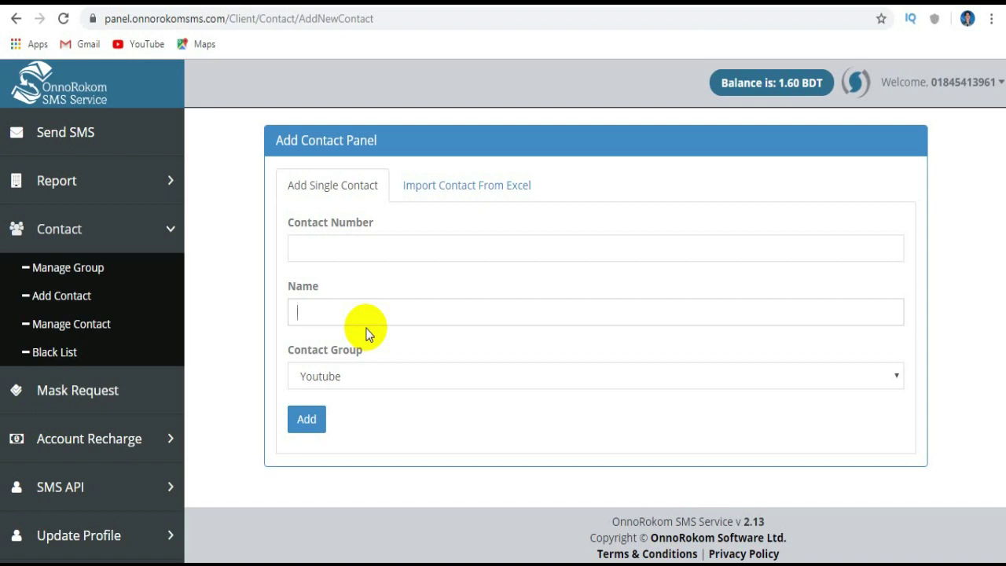
click(372, 304)
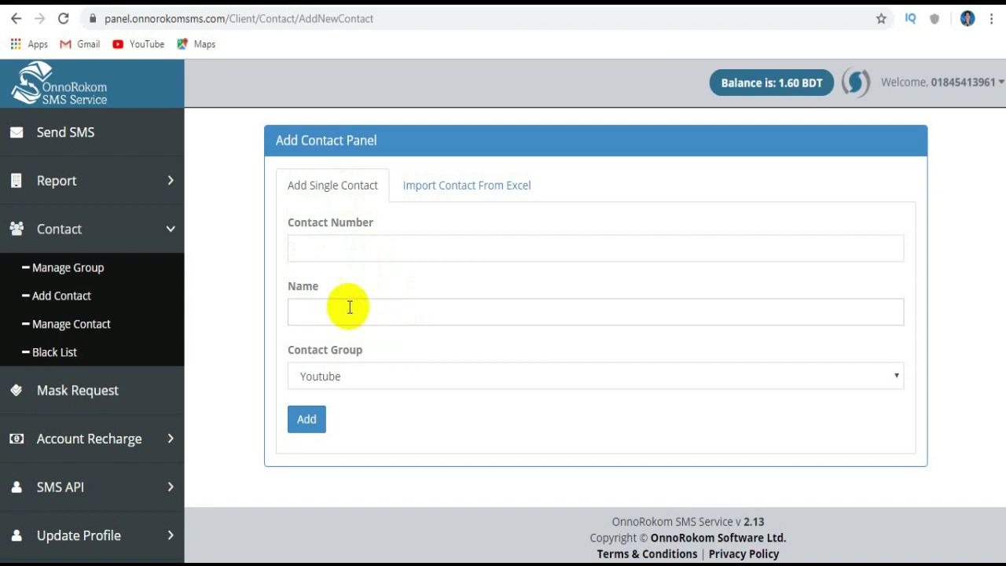
click(65, 141)
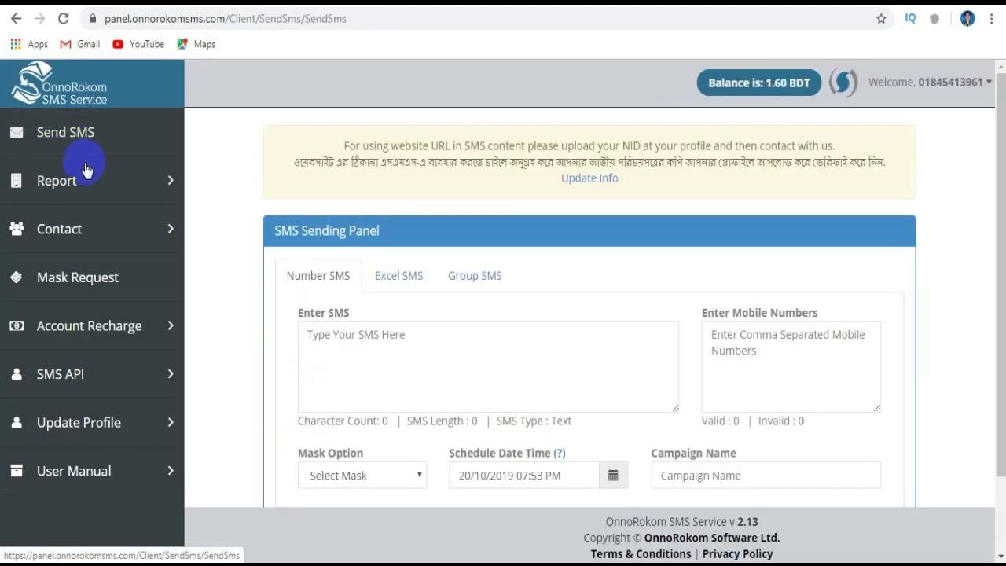
Step: Move the Youtube group into the Group SMS Selected Group recipient list
click(475, 282)
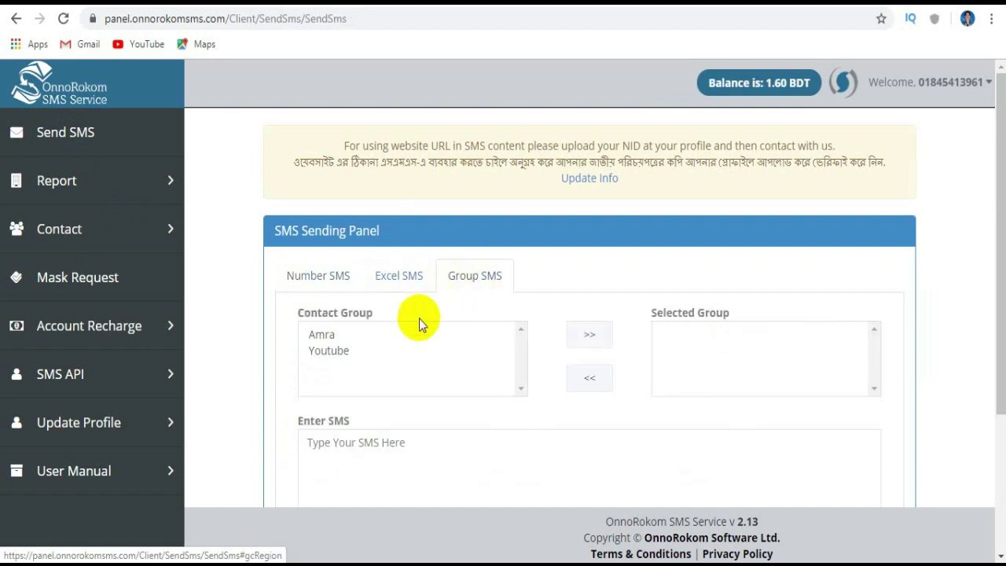
click(328, 358)
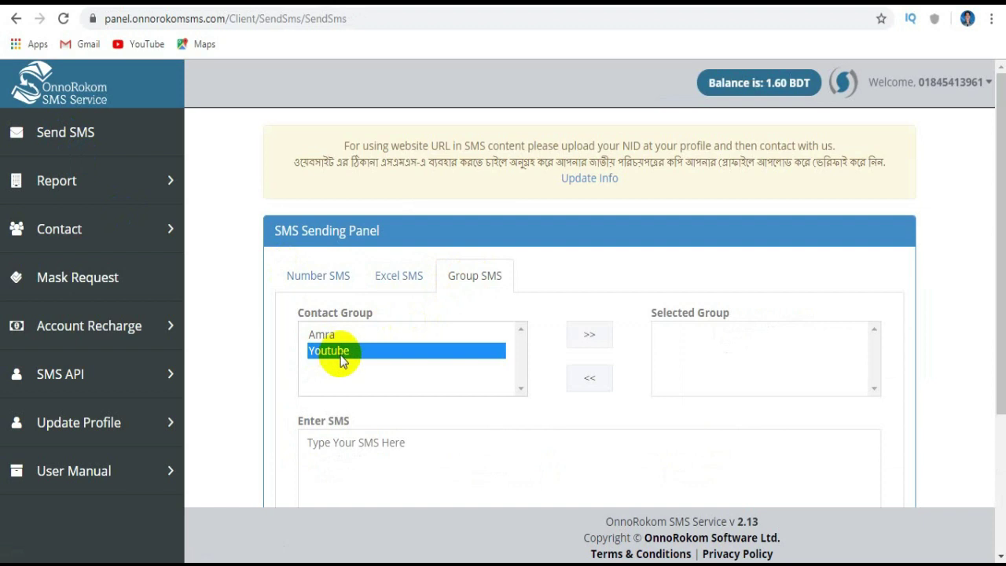
click(606, 337)
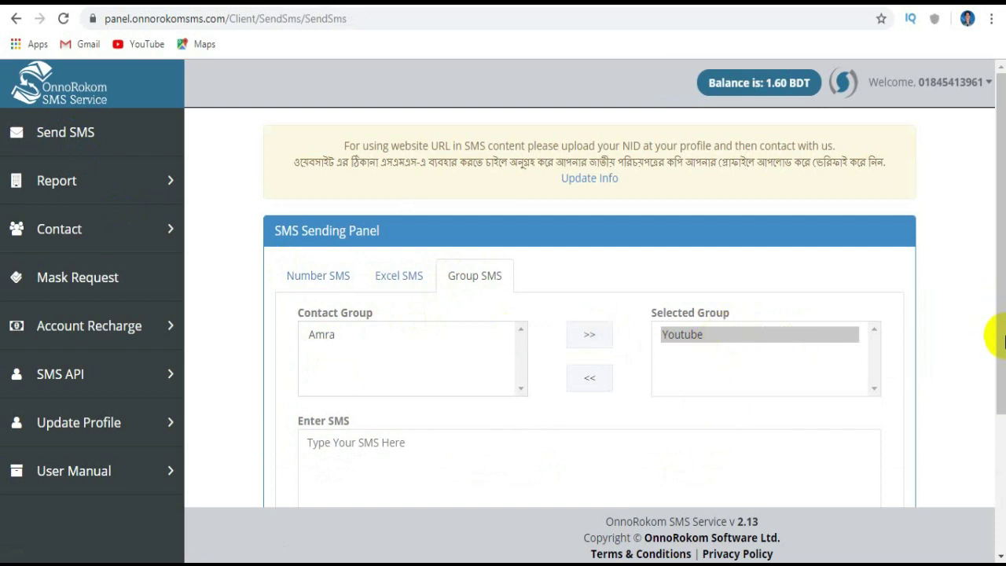
drag(995, 333, 925, 431)
click(503, 338)
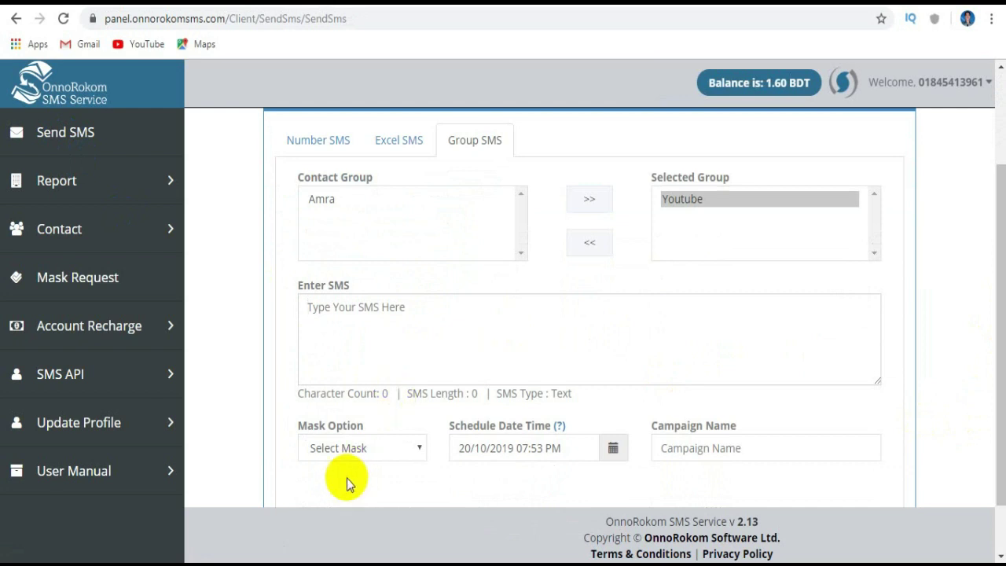
drag(994, 323, 994, 233)
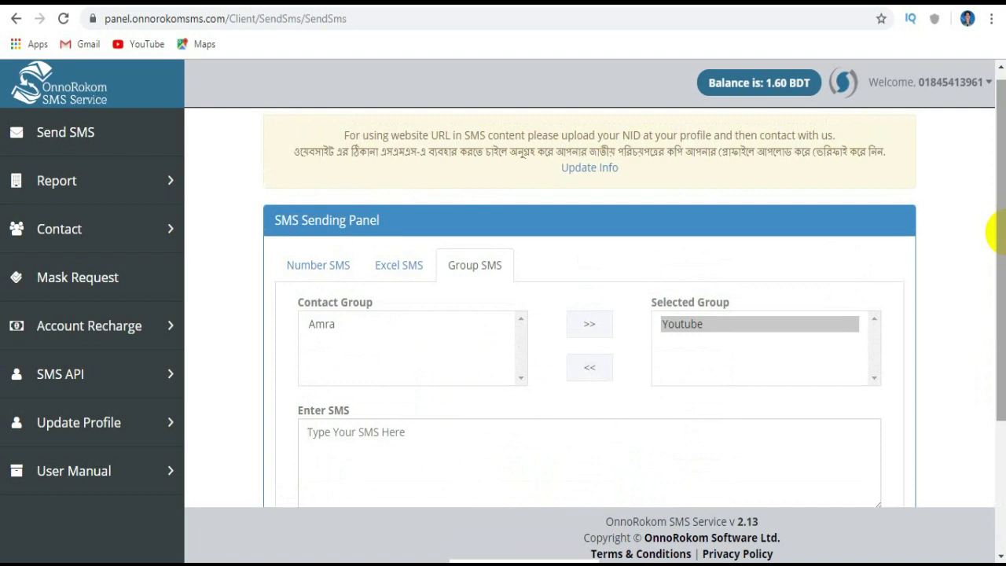
drag(1001, 239, 998, 228)
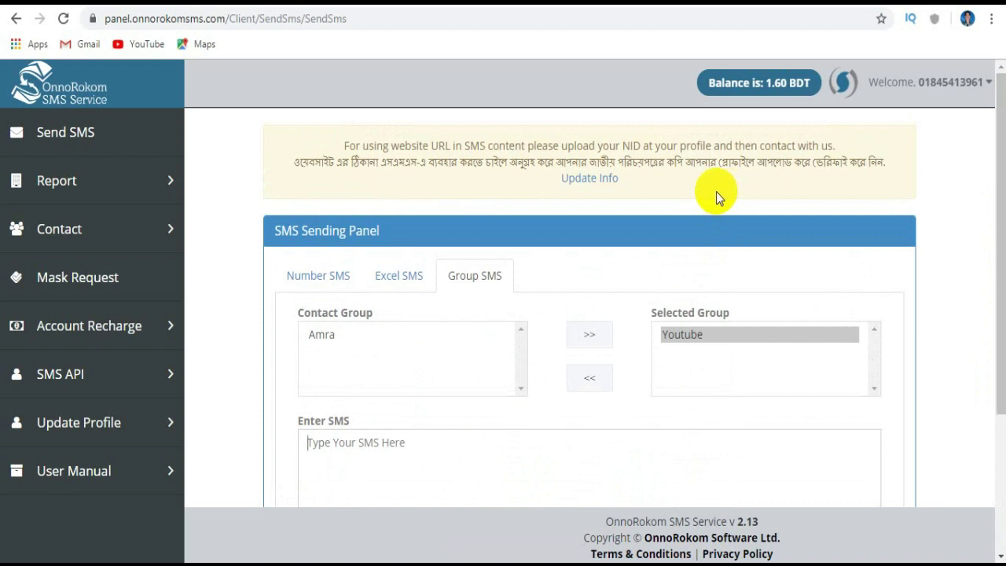
click(75, 242)
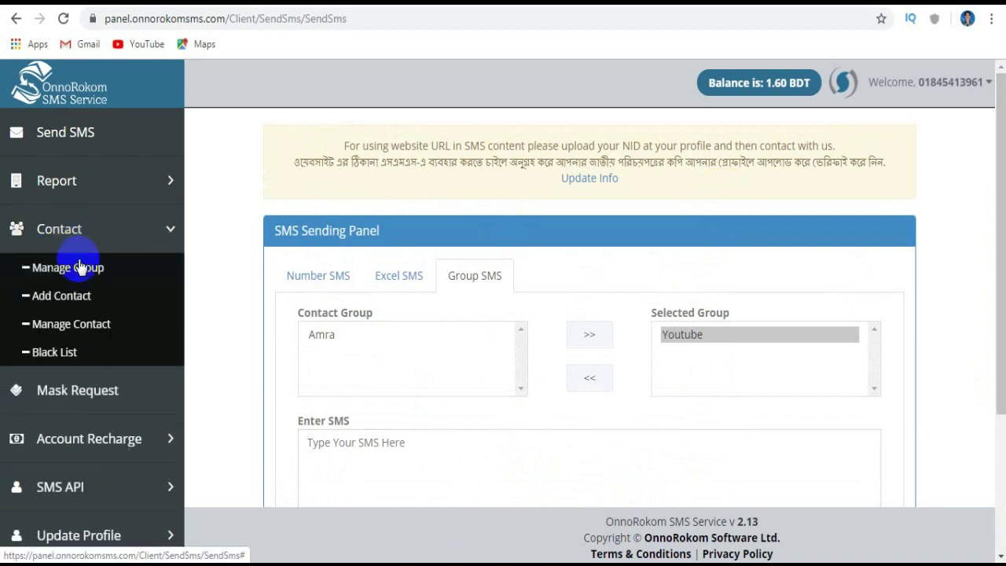
click(92, 332)
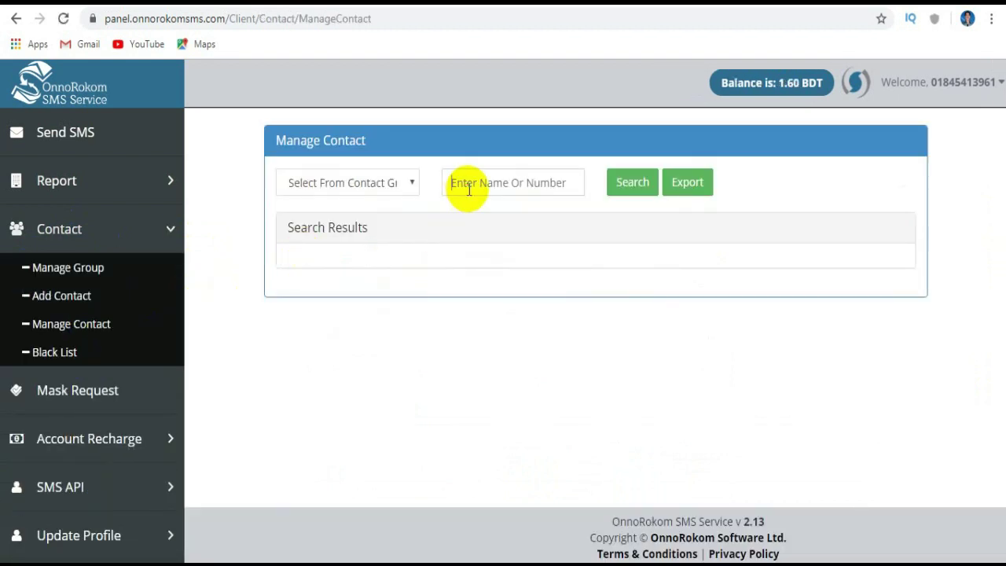
Step: Check the Manage Contact group filter, then view the approved masks NewOffer and Reminder
click(376, 183)
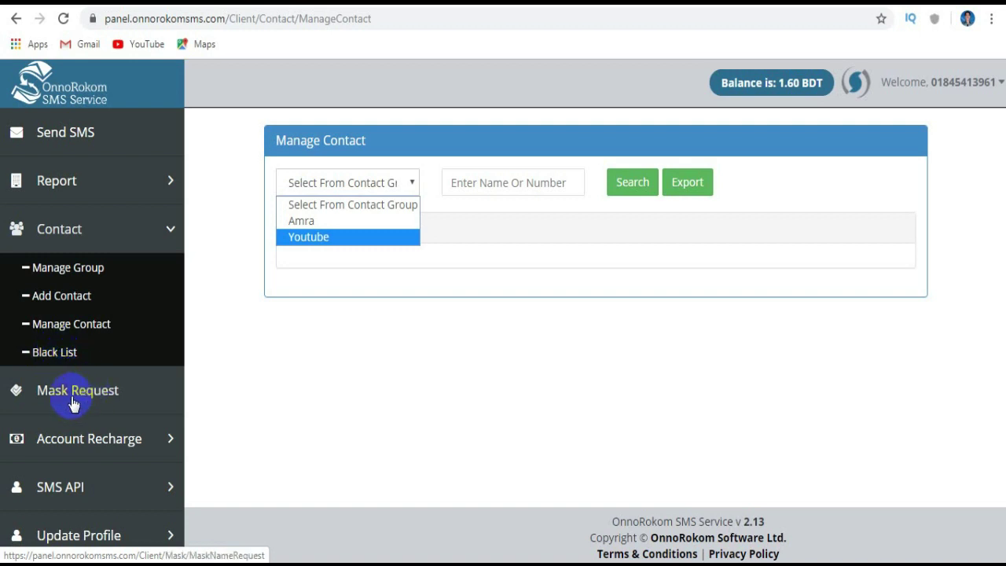
click(102, 393)
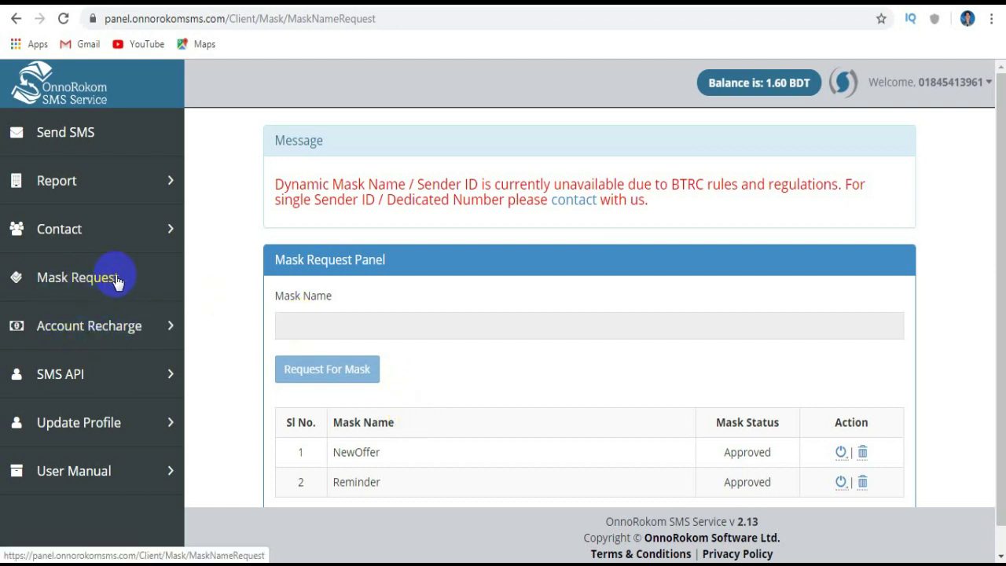
Step: Review the masking and non-masking SMS rates, then reveal bKash Recharge and How to Recharge
click(778, 82)
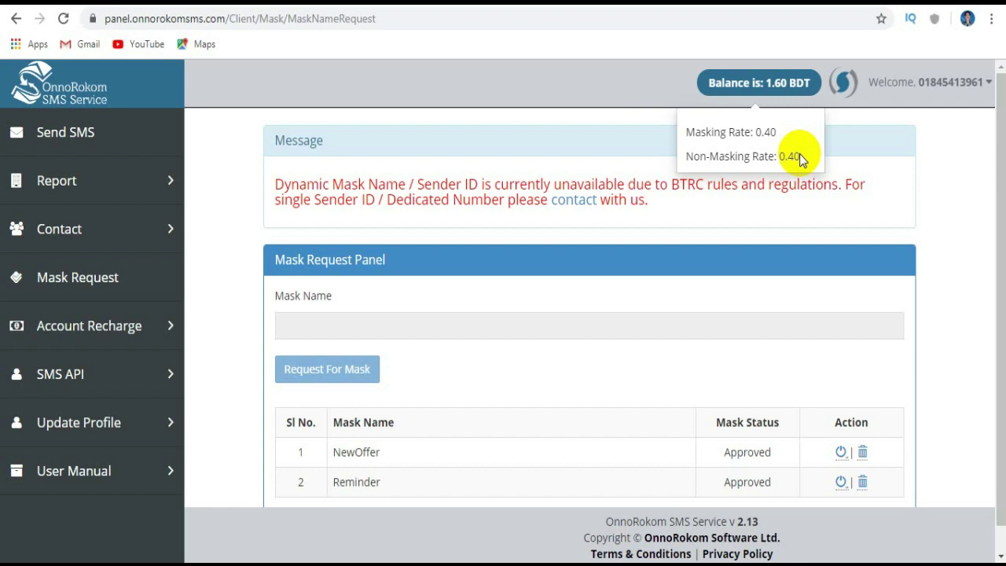
click(970, 181)
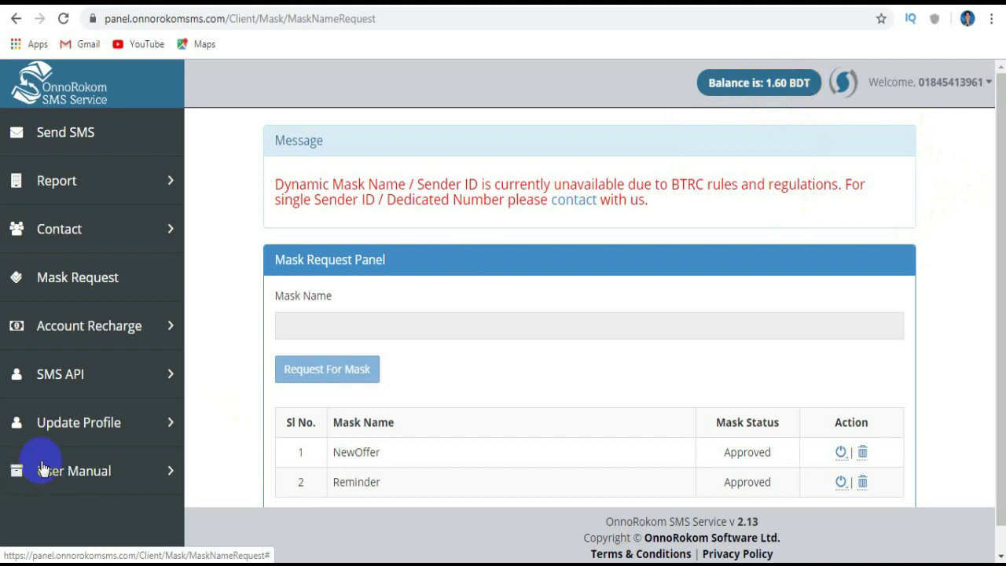
click(99, 327)
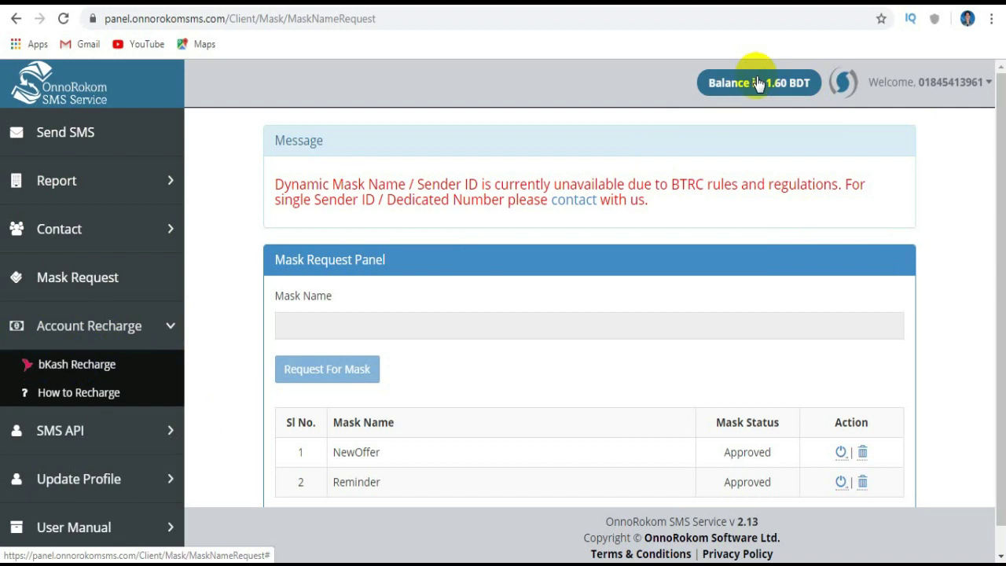
Step: Open the bKash Payment page and review its merchant number and Transaction Id form
click(63, 369)
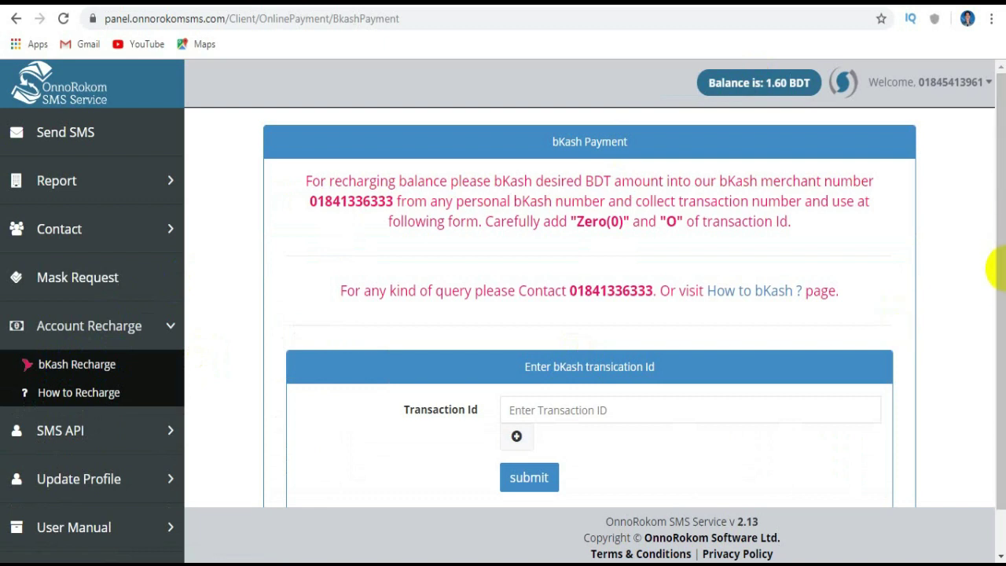
click(584, 406)
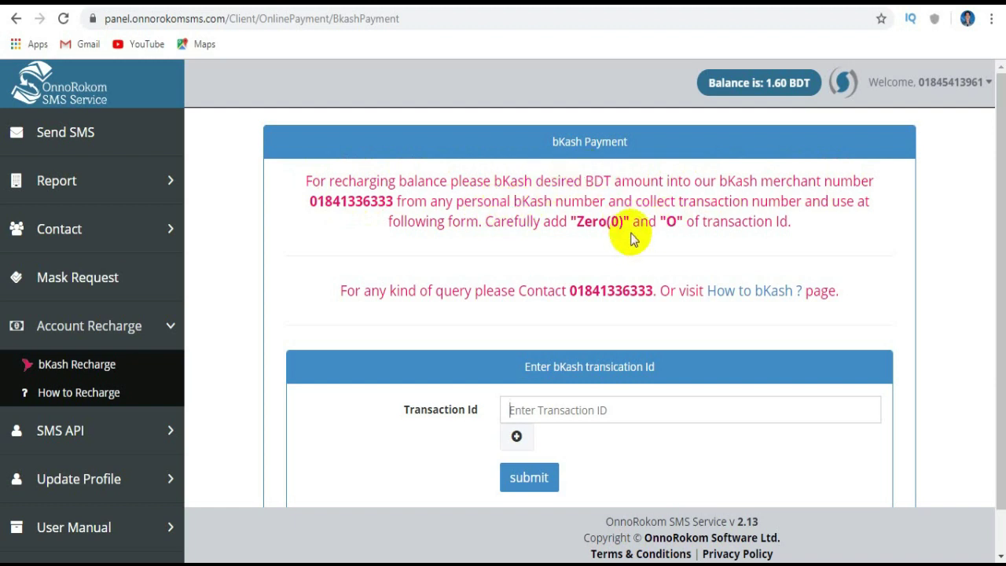
drag(311, 201, 387, 202)
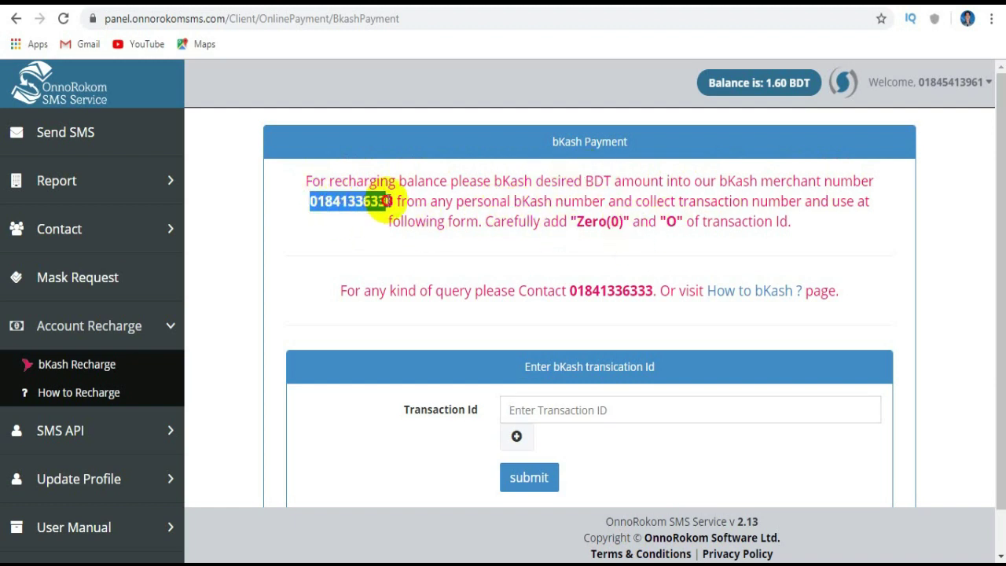
click(404, 260)
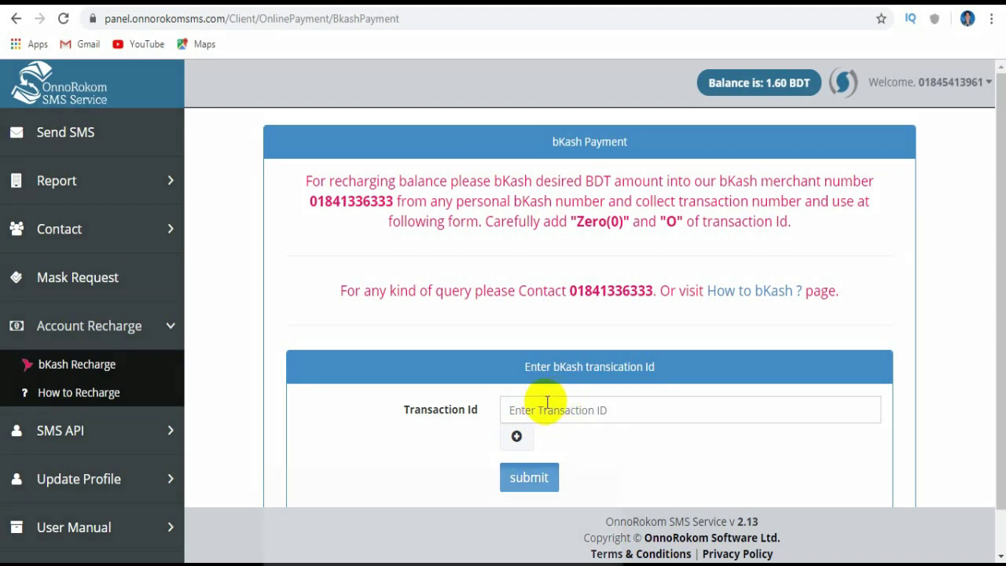
click(511, 414)
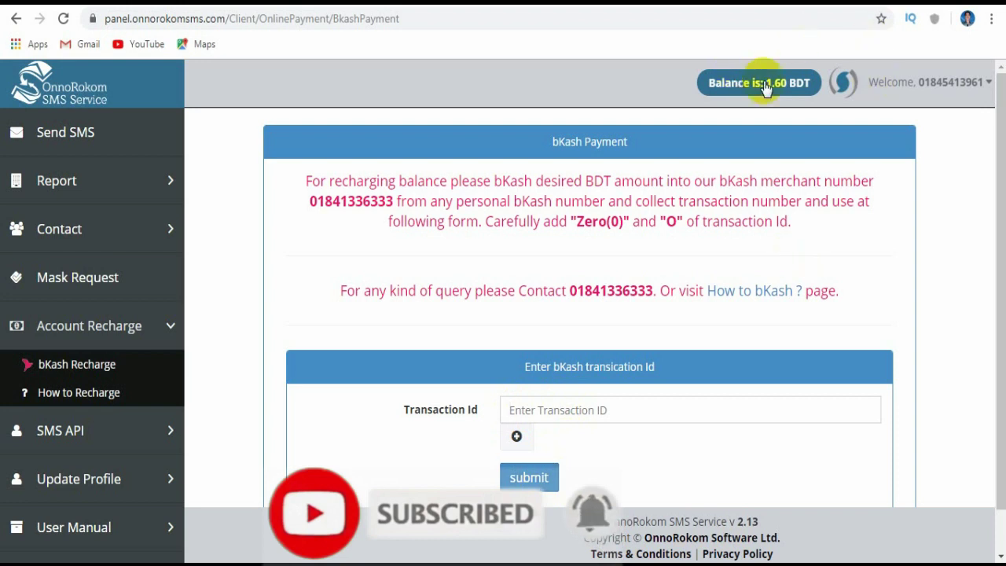
click(69, 379)
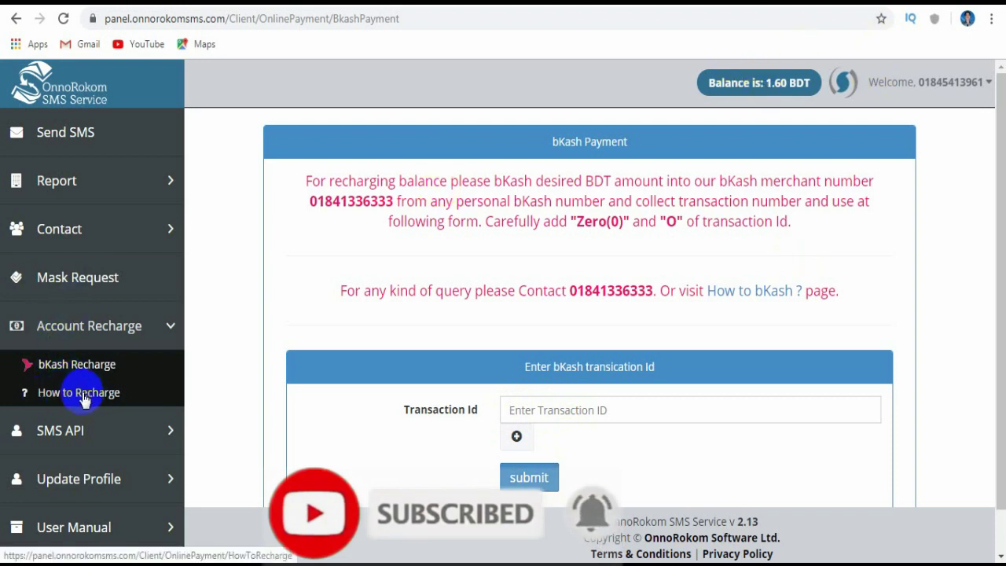
click(85, 393)
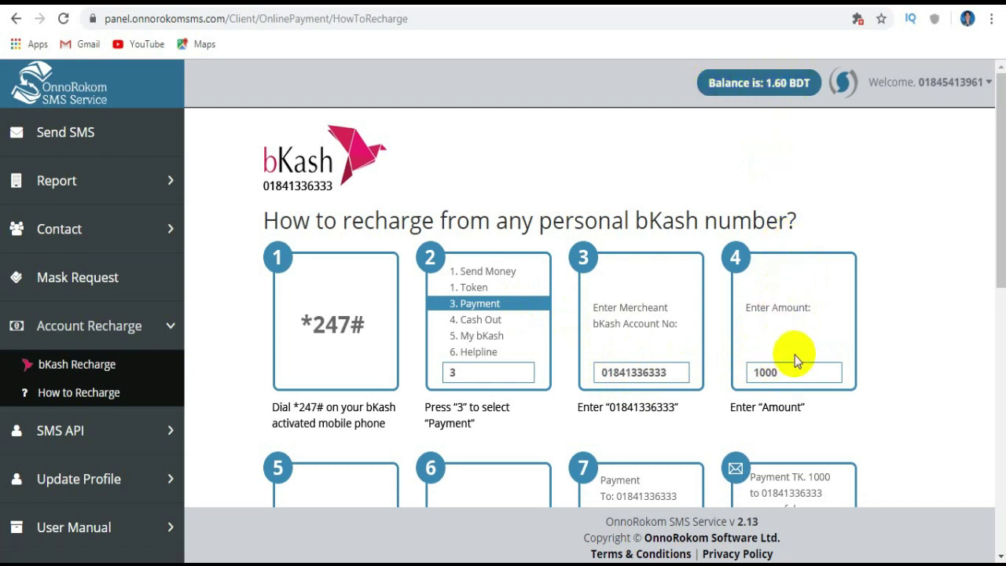
drag(992, 213, 996, 287)
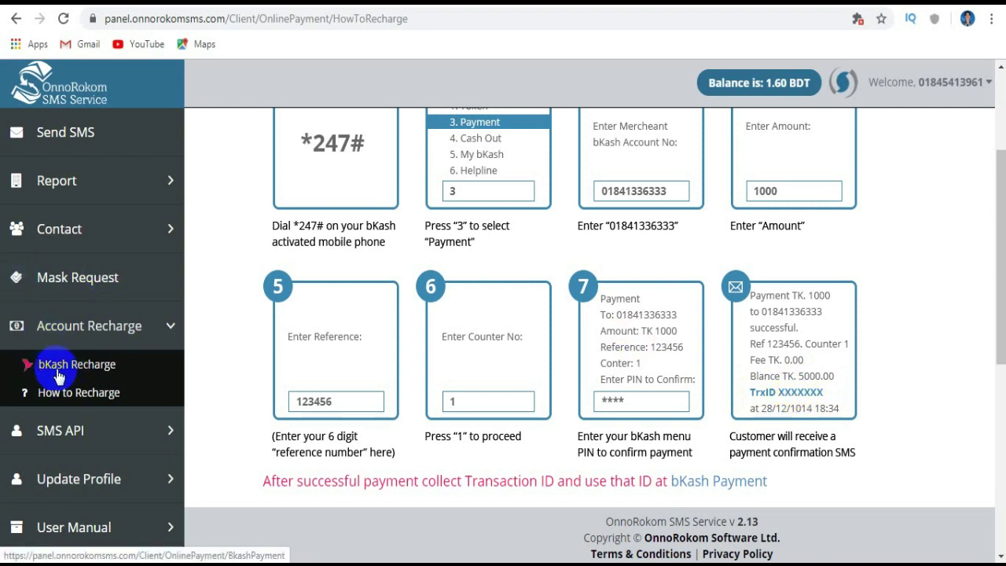
click(85, 371)
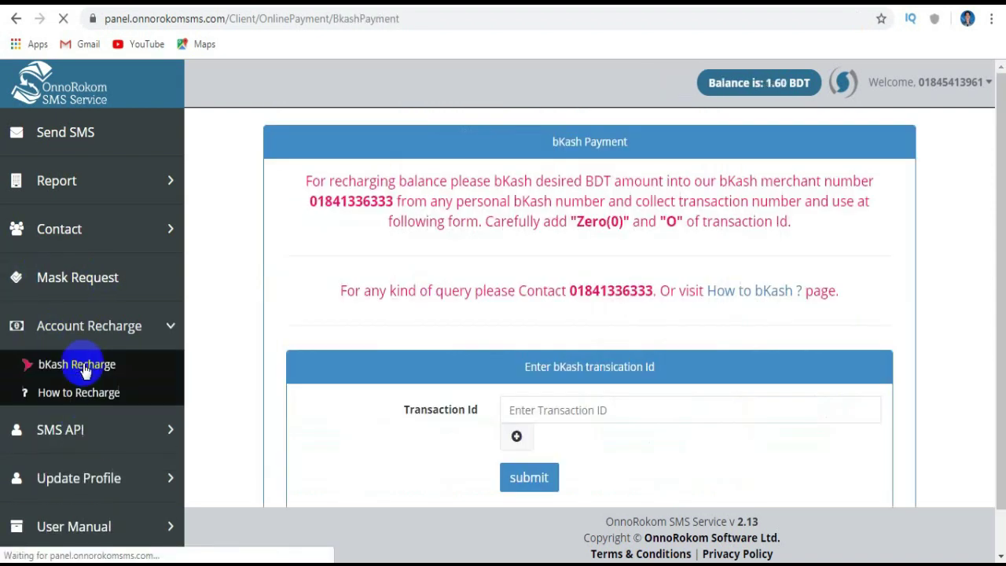
Step: Reveal the Account Info option under Update Profile while the bKash Payment page stays open
click(566, 410)
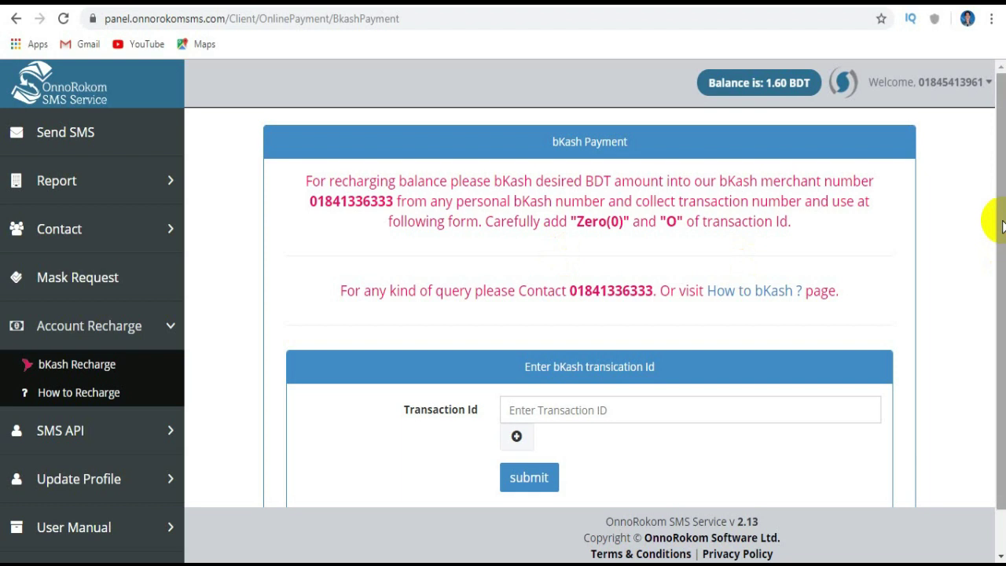
drag(1002, 226, 990, 281)
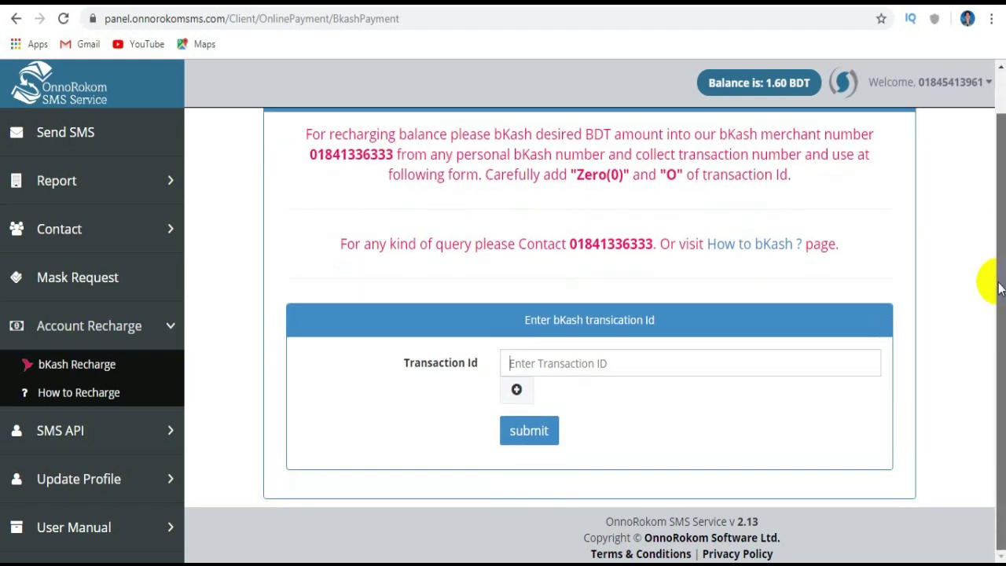
click(99, 488)
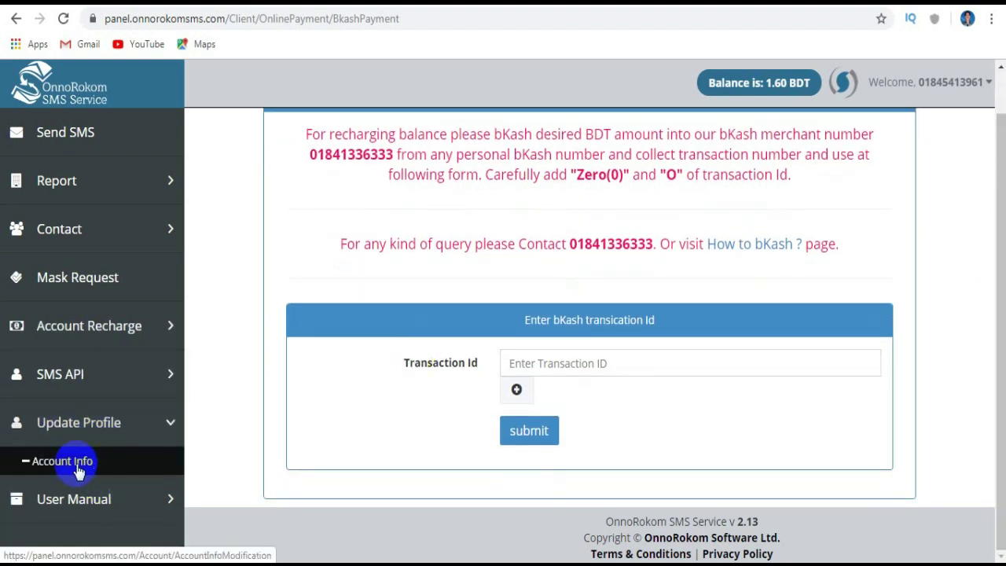
Step: Open Account Info and go through the Full Name, Email, Company Name and NID Number fields
click(78, 471)
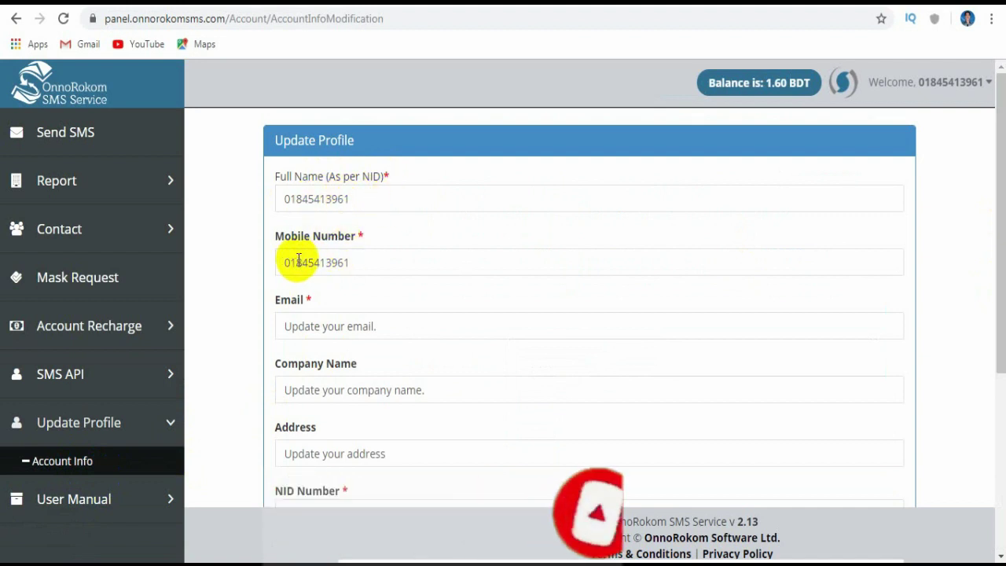
click(364, 196)
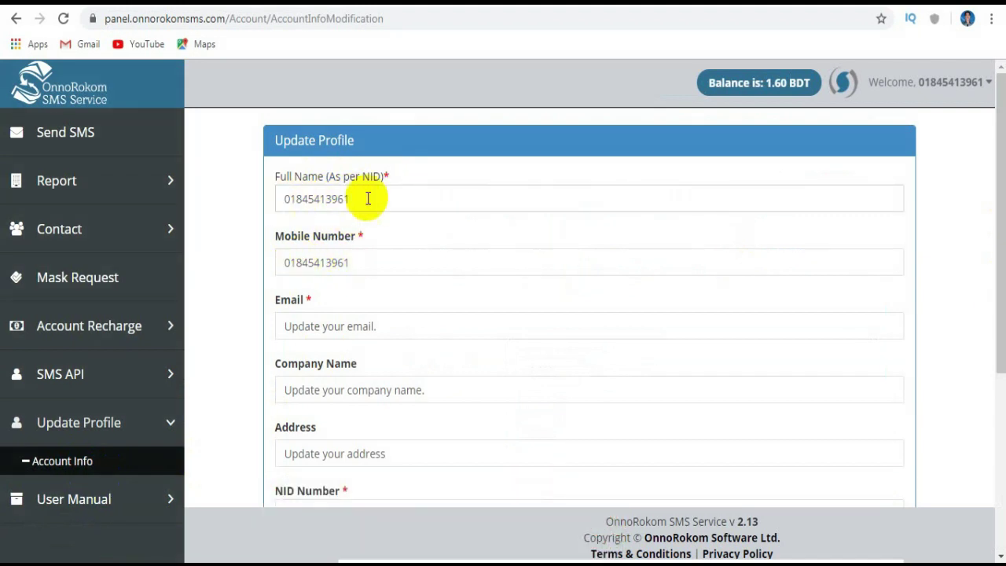
click(429, 329)
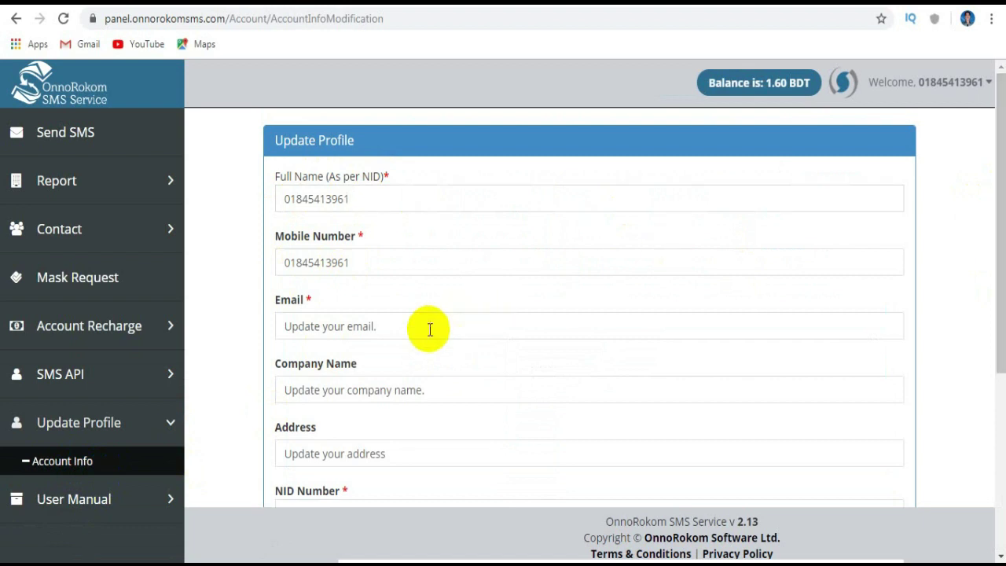
click(393, 389)
click(345, 405)
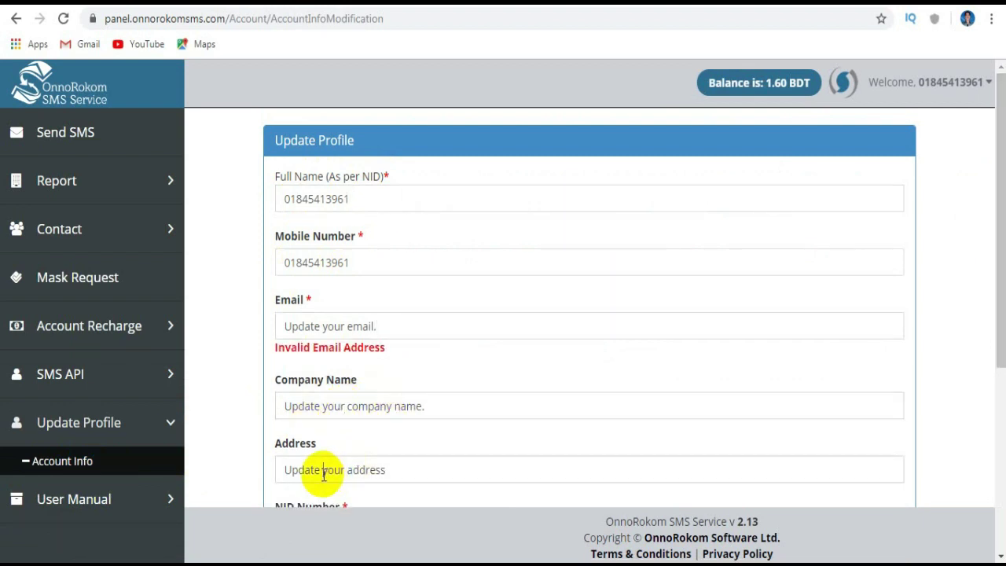
drag(1000, 316, 986, 464)
click(377, 287)
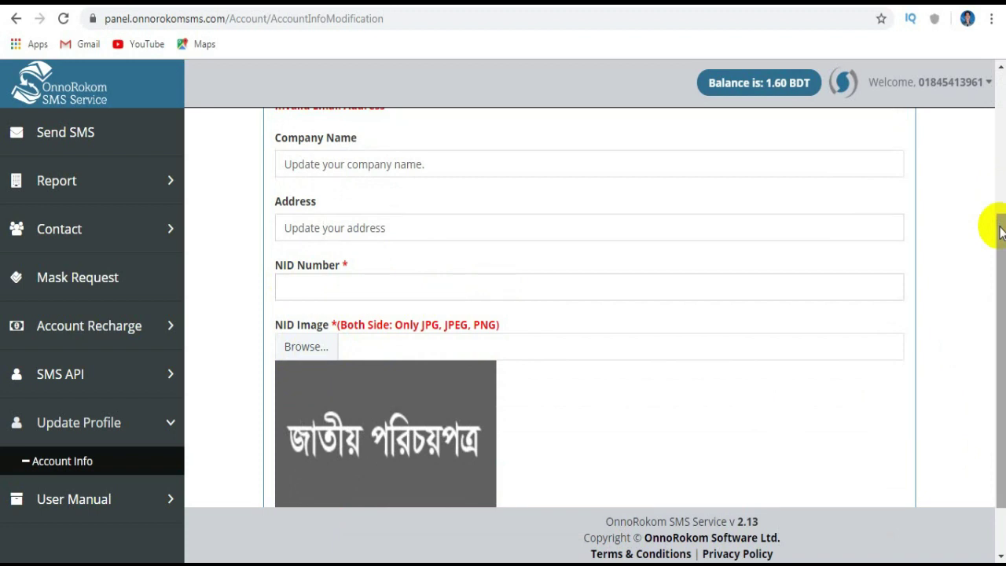
drag(1000, 230, 999, 102)
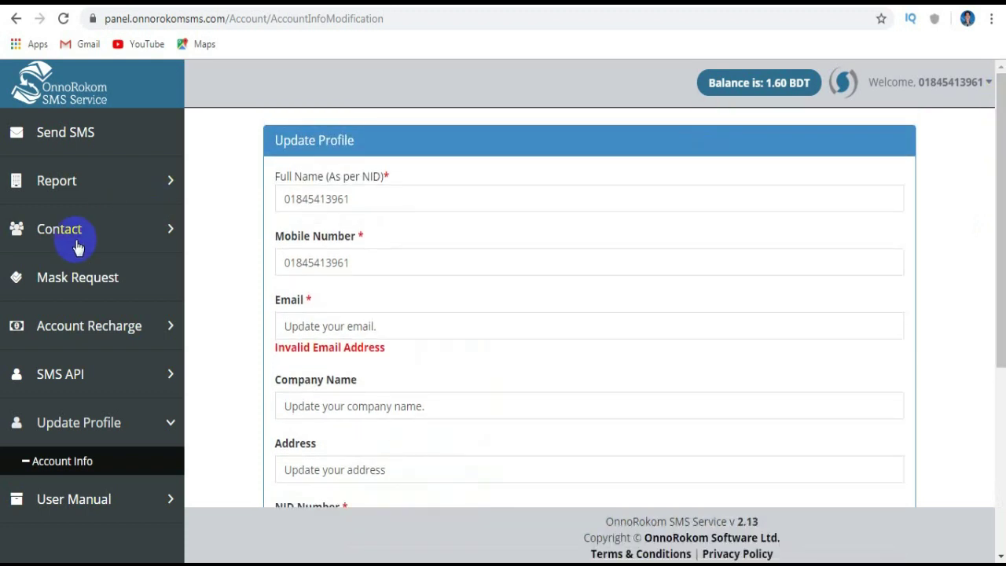